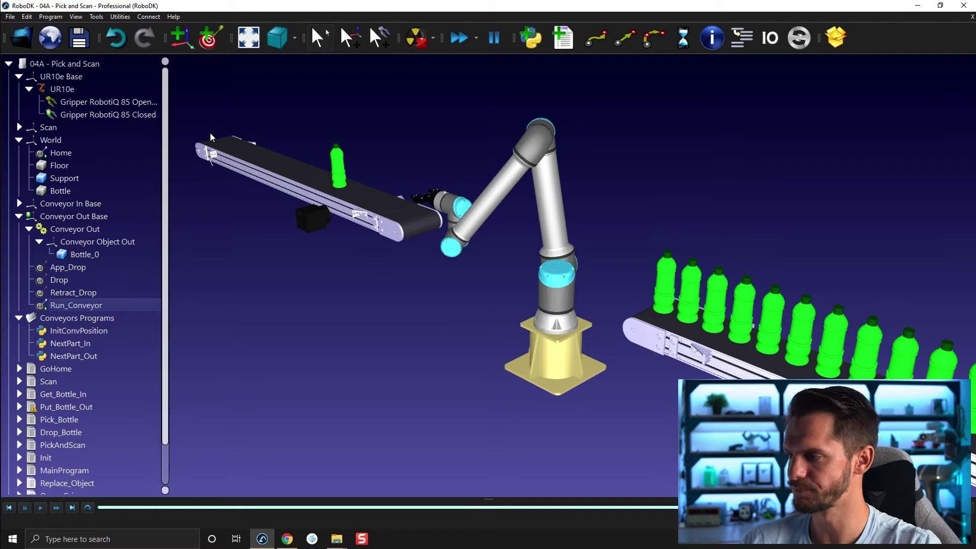
Step: Drop the Run_Conv_Out program onto the Run_Conveyor target to remove both
scroll(85, 294, "down", 2)
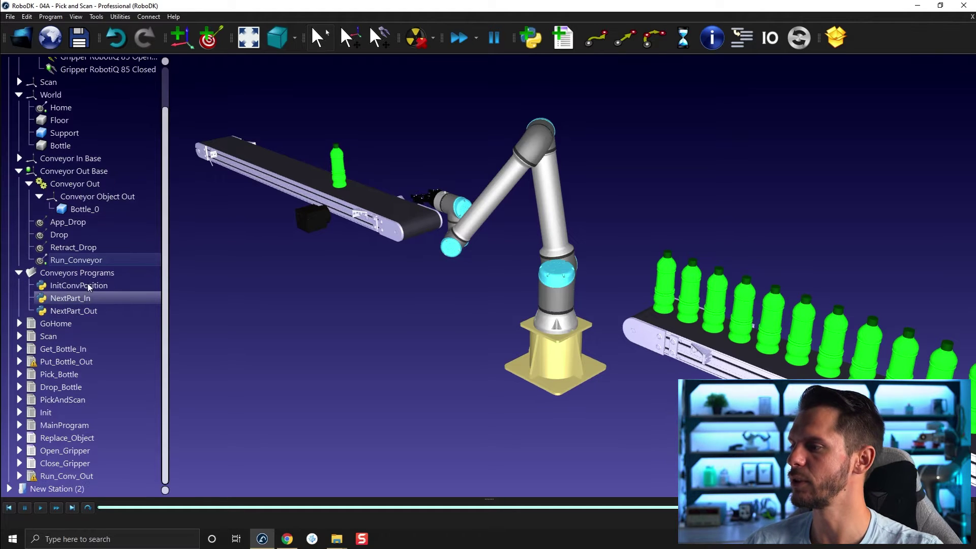
left_click(74, 477)
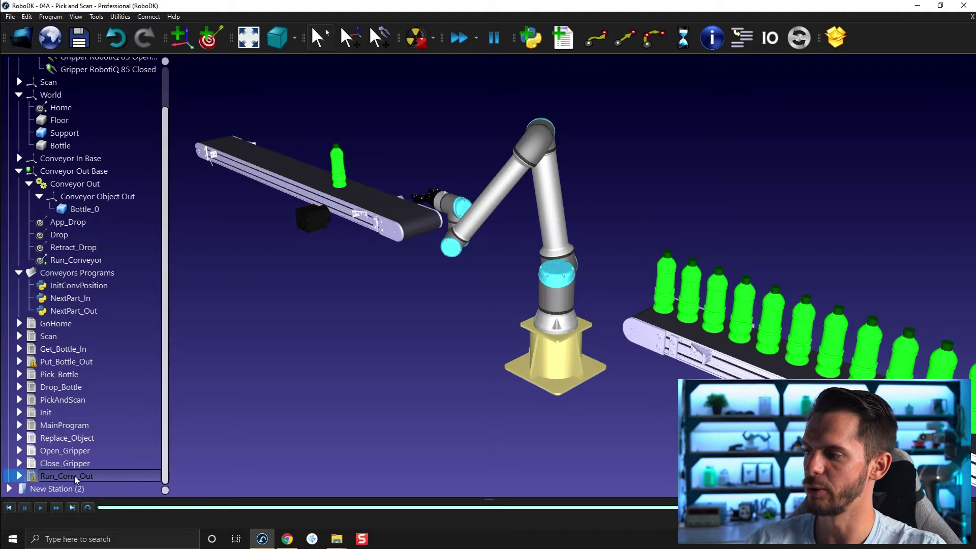
left_click_drag(72, 476, 117, 269)
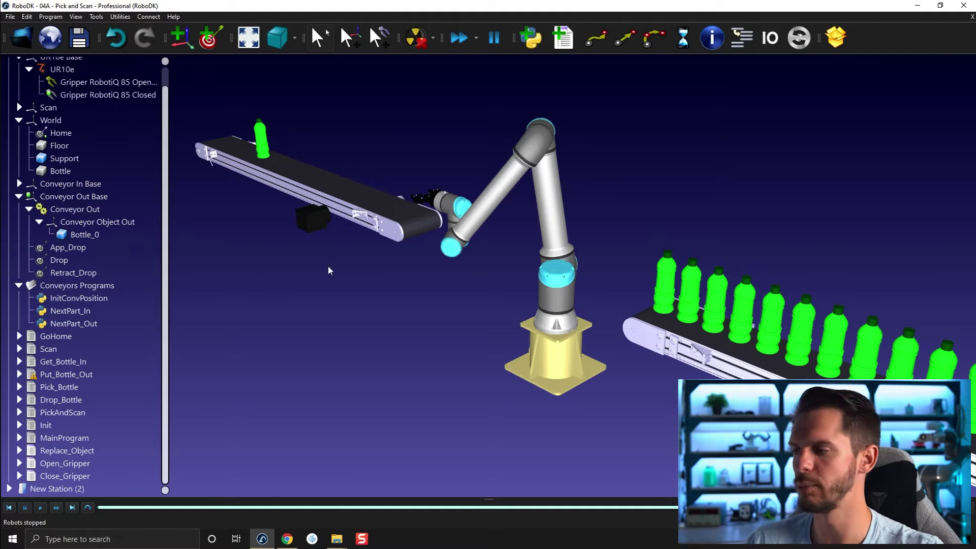
right_click(127, 401)
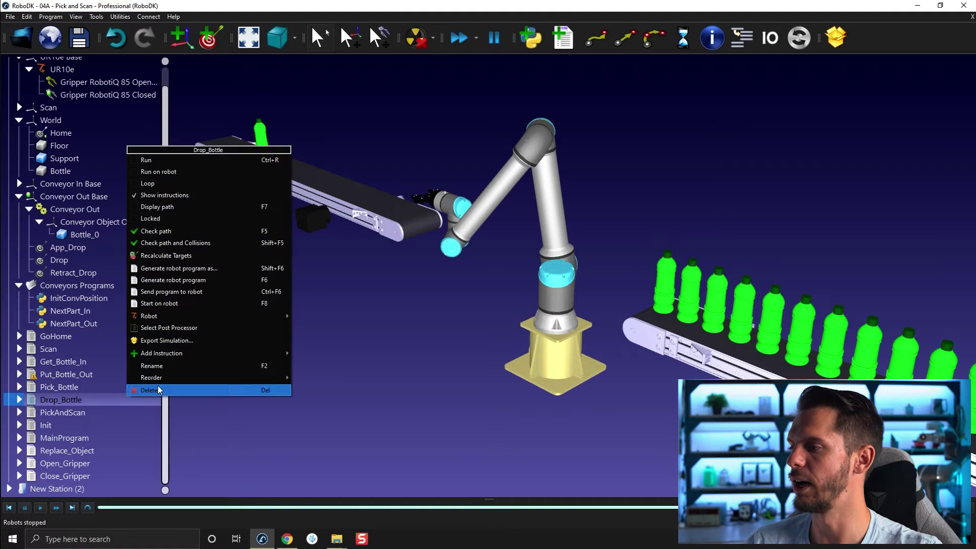
left_click(308, 446)
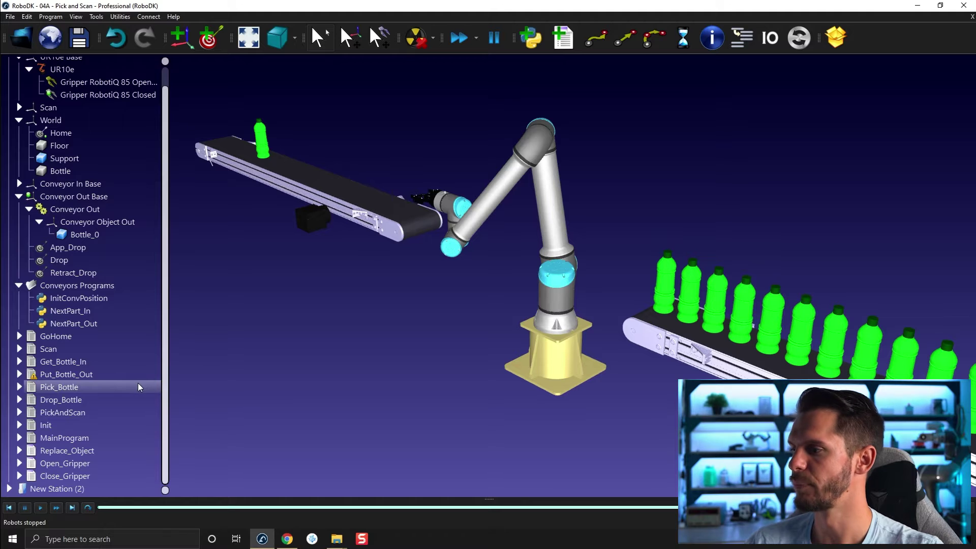
Step: Delete the Run Run_Conv_Out call from the Init program and collapse Init
left_click(19, 425)
scroll(21, 424, "down", 2)
left_click(53, 416)
key("Delete")
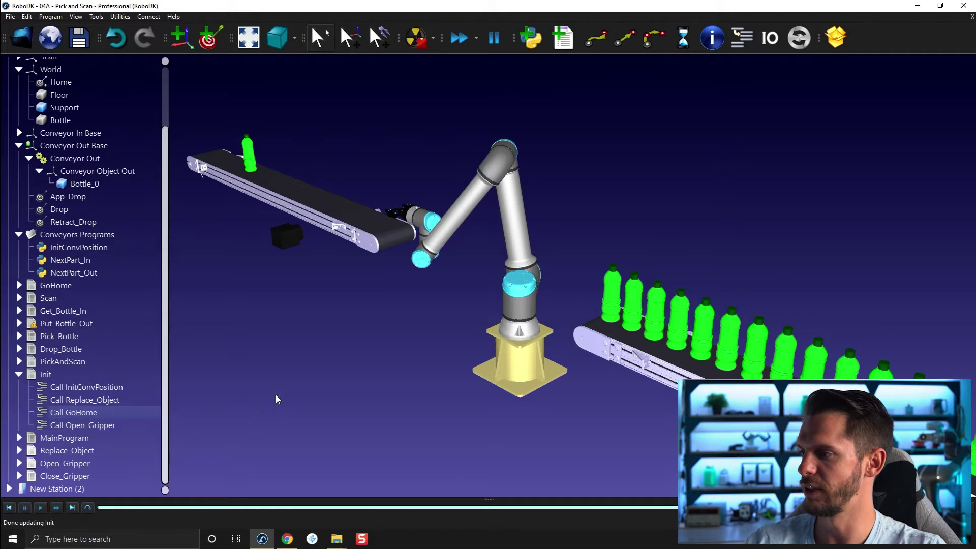
right_click_drag(356, 355, 379, 349)
left_click(19, 374)
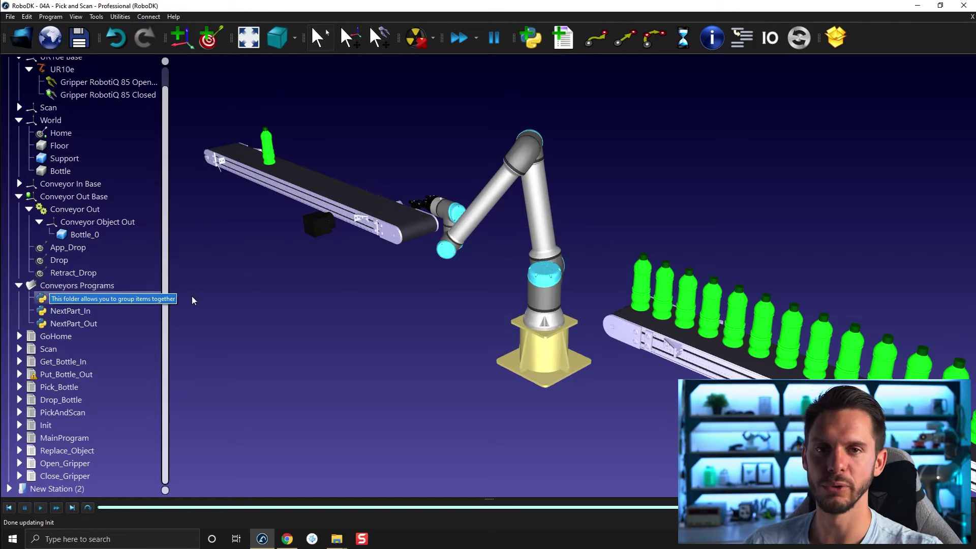
left_click(102, 299)
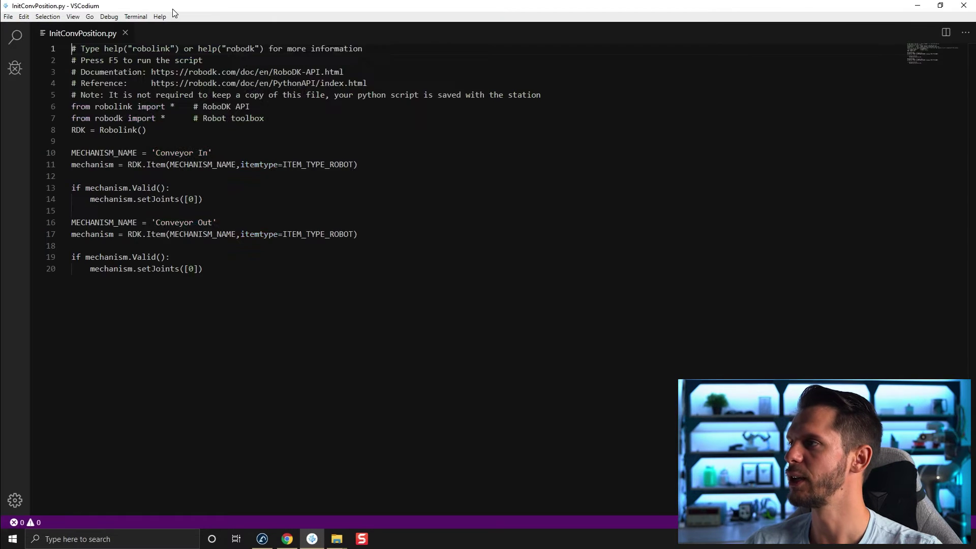
Step: Shrink and hide the VSCodium editor to reveal the RoboDK station
left_click_drag(173, 8, 426, 85)
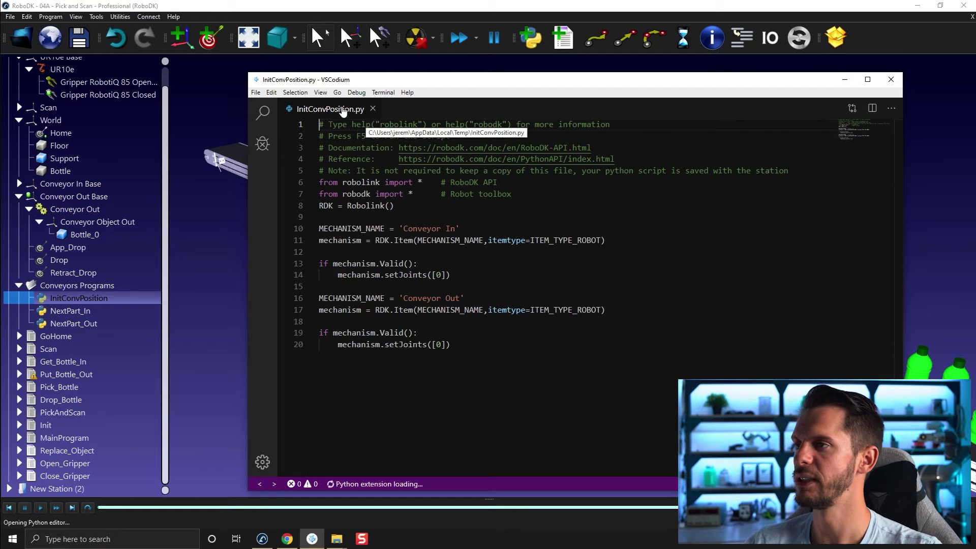
key("alt+Tab")
left_click(386, 68)
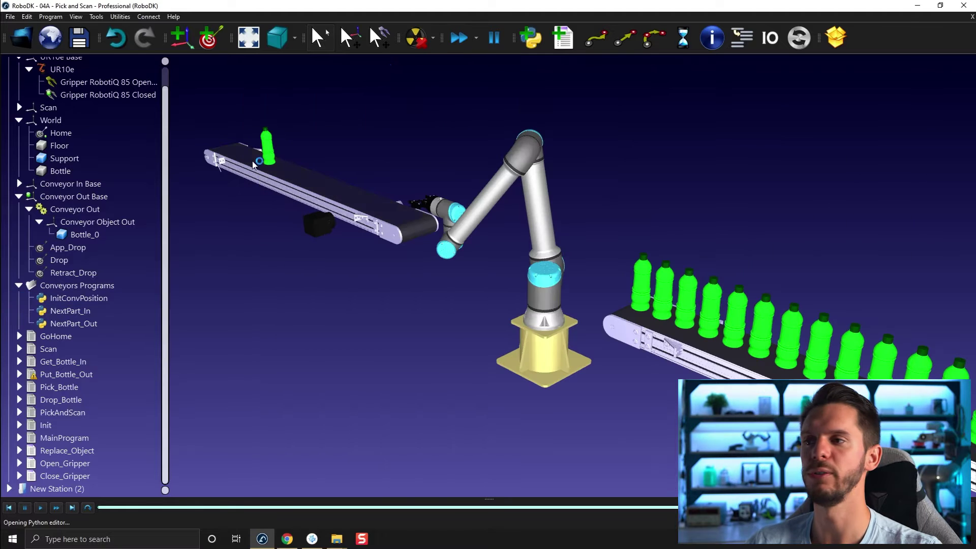
Step: Review the Python interpreter and editor paths in Tools > Options, then return to VSCodium
left_click(96, 17)
left_click(117, 234)
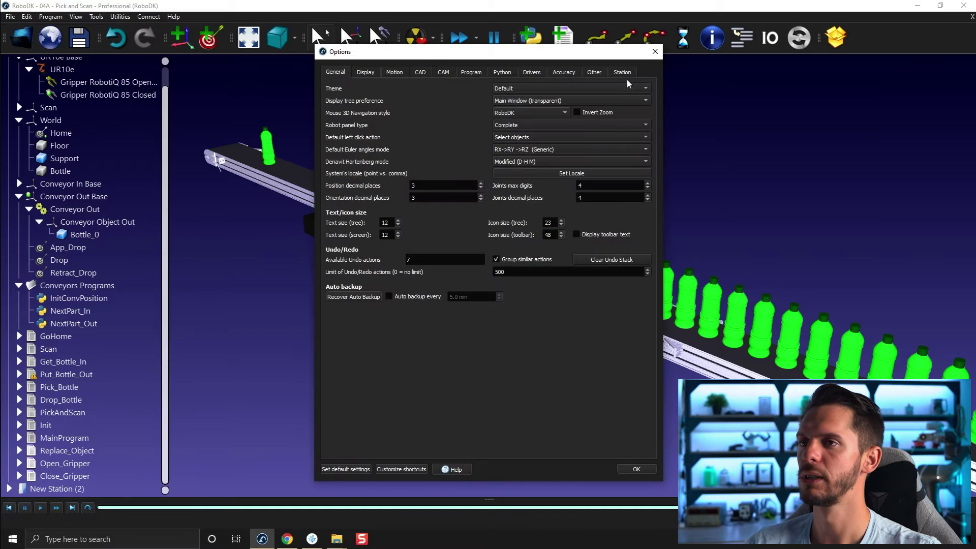
left_click(511, 73)
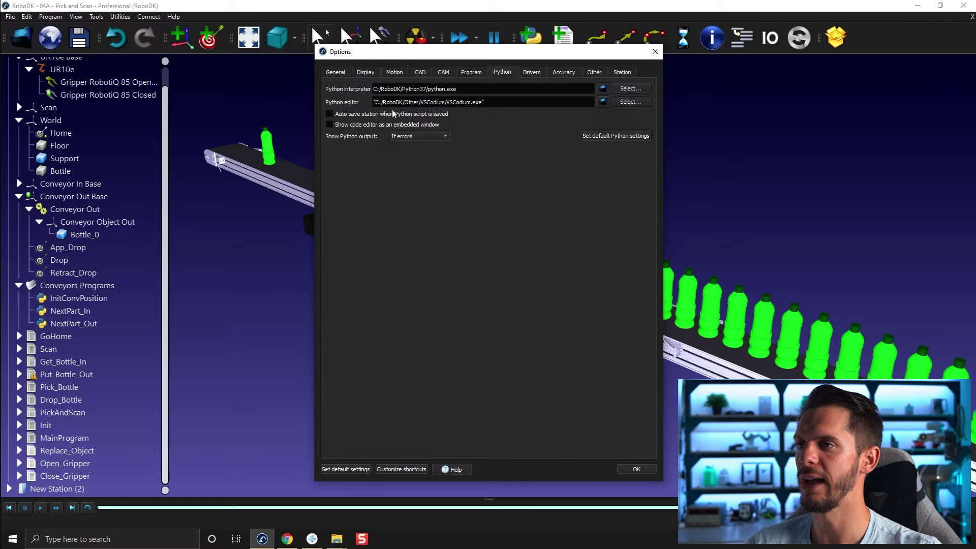
left_click(655, 469)
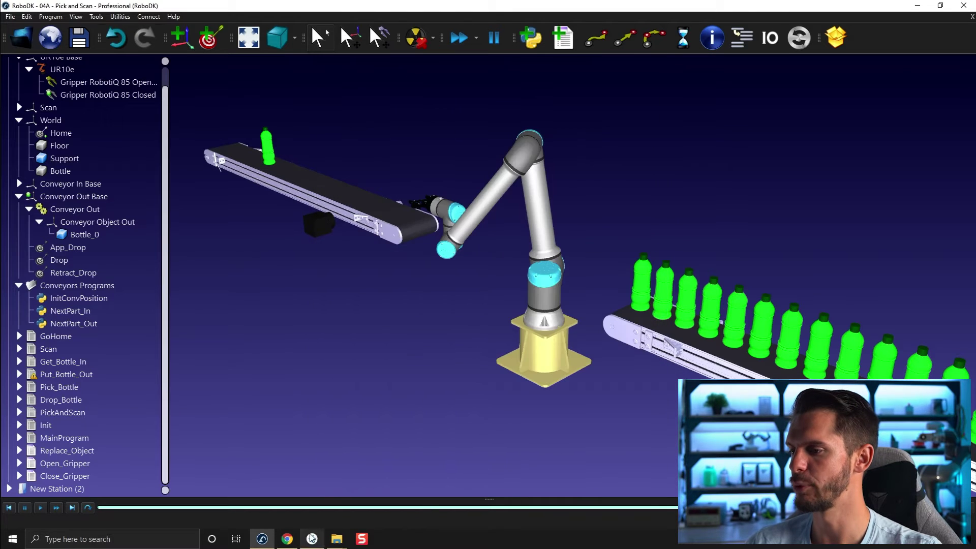
left_click(313, 539)
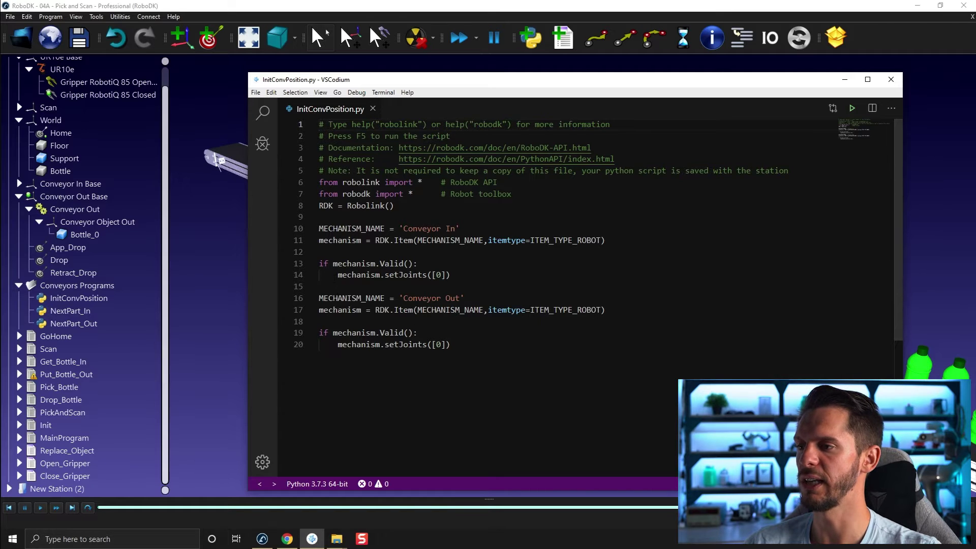
Step: Highlight the setJoints([0]) call and the Conveyor In and Conveyor Out blocks (lines 10–14, 16–20)
left_click_drag(338, 275, 480, 277)
key("Down")
left_click_drag(384, 275, 428, 275)
left_click(438, 275)
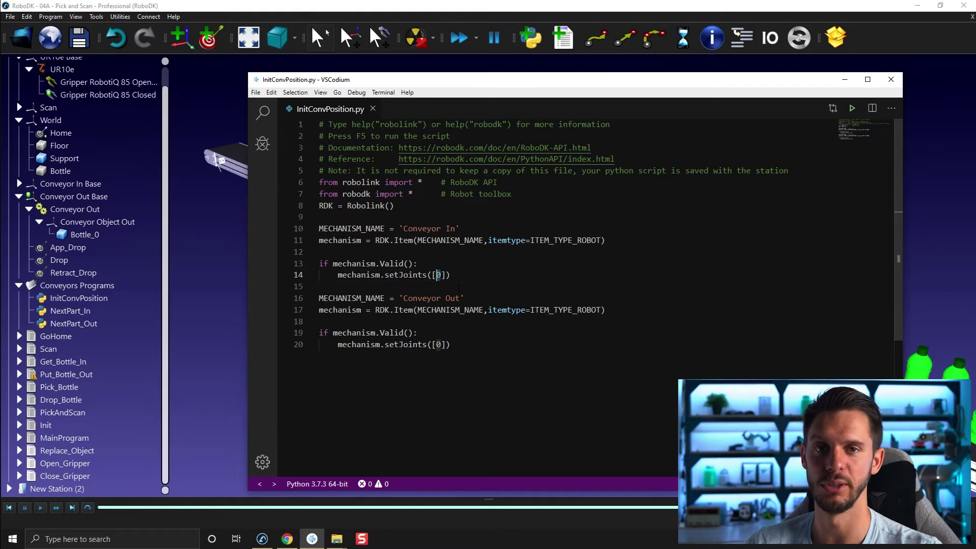
left_click_drag(456, 348, 294, 303)
left_click_drag(452, 275, 316, 233)
left_click_drag(450, 345, 298, 304)
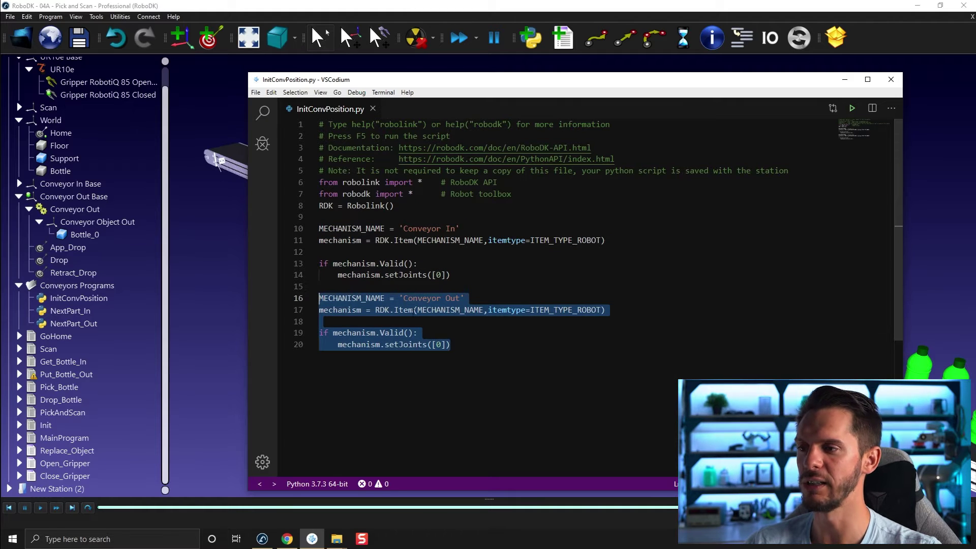
left_click(459, 276)
left_click_drag(459, 276, 305, 233)
left_click(417, 263)
Step: Walk through the Conveyor In block: Valid() check, setJoints([0]), RDK.Item lookup and 'Conveyor In' name
left_click_drag(417, 264, 311, 266)
left_click_drag(450, 275, 338, 275)
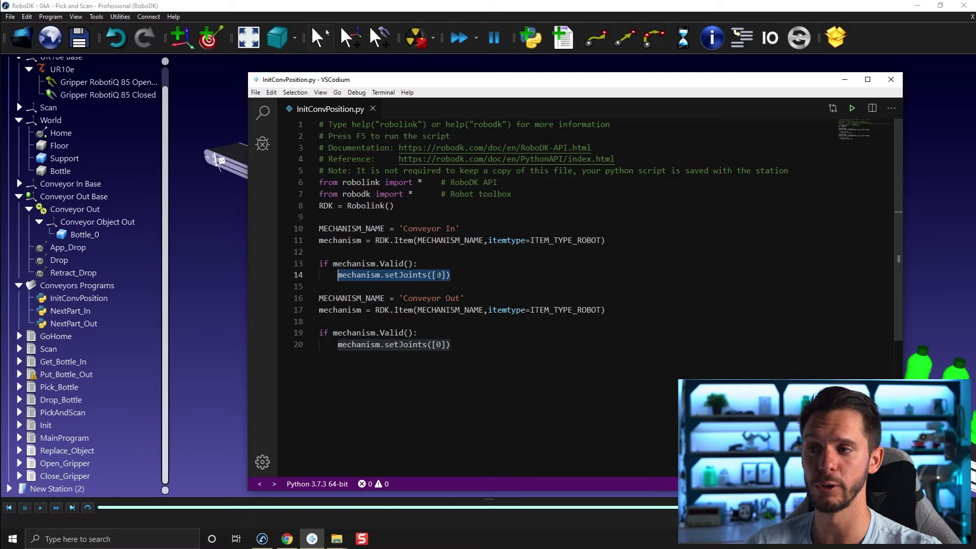
left_click(438, 276)
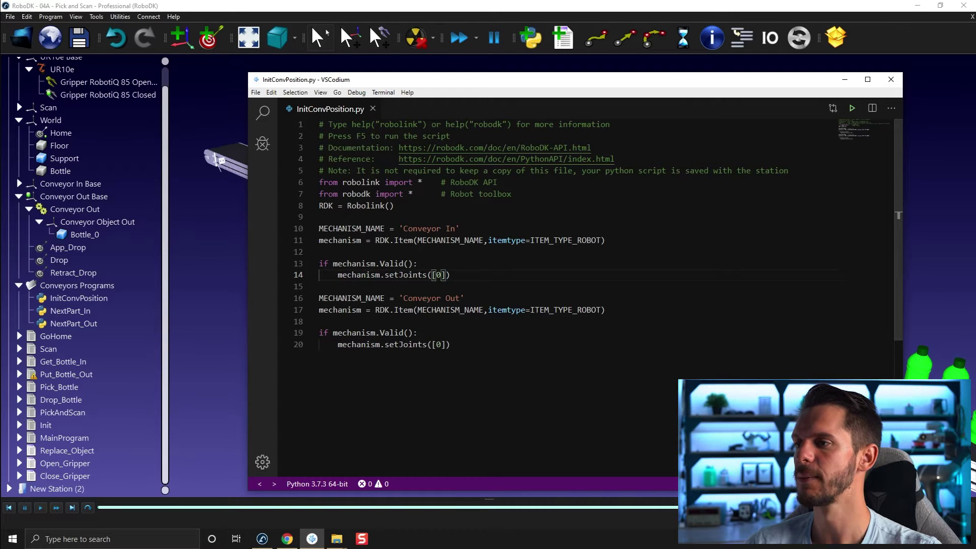
left_click_drag(318, 240, 617, 245)
left_click(413, 264)
left_click(320, 252)
left_click_drag(403, 228, 455, 229)
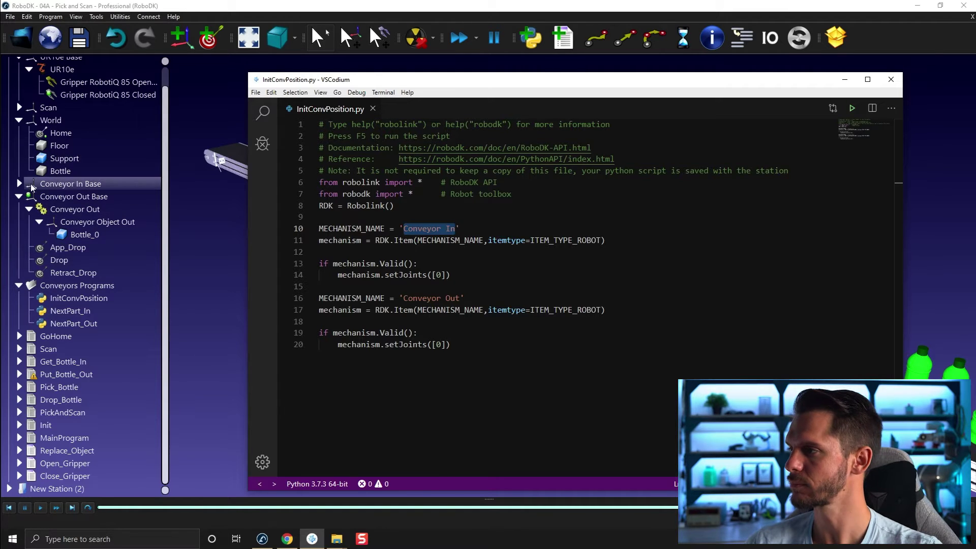
Step: Expand Conveyor In Base in the station tree, then highlight the 'Conveyor In' name on script line 10
left_click(20, 183)
left_click(312, 538)
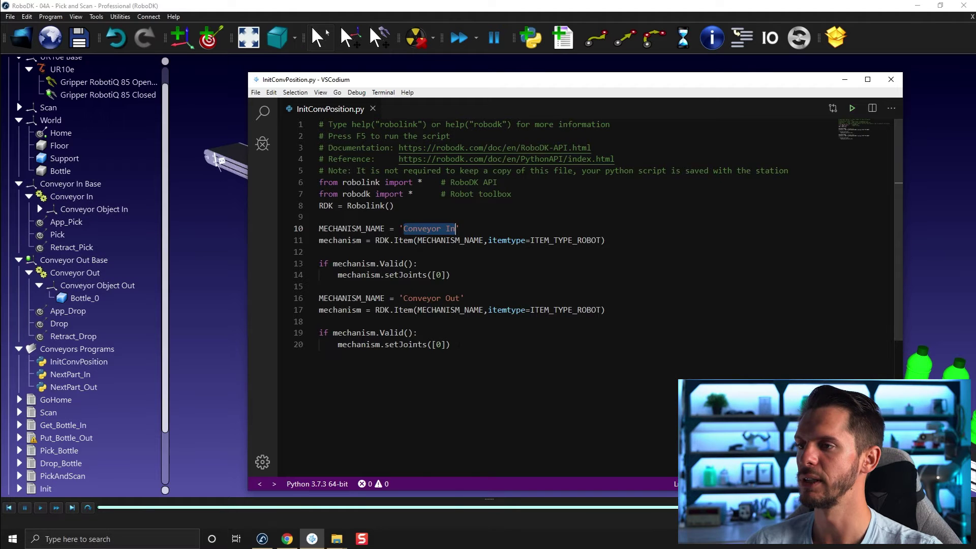
left_click_drag(451, 344, 292, 305)
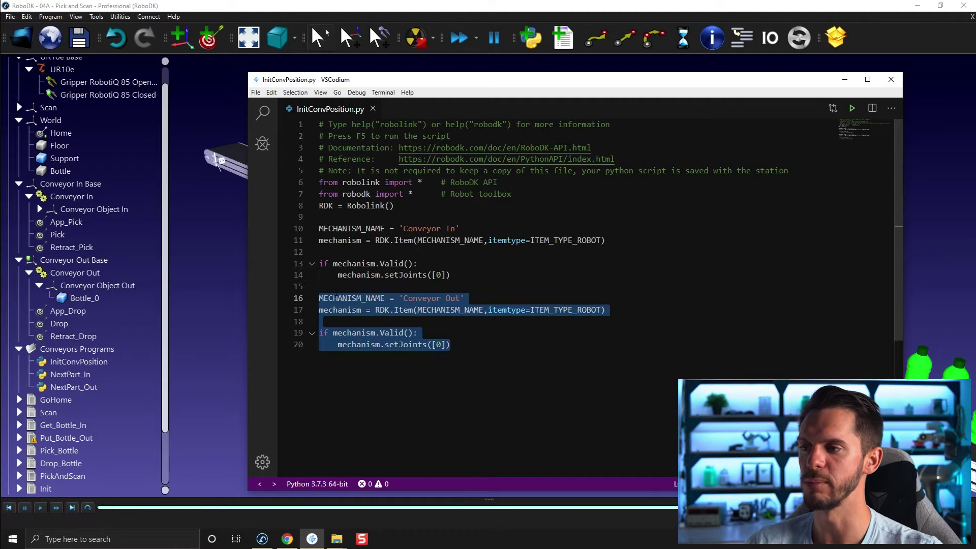
left_click(451, 228)
left_click_drag(454, 228, 405, 228)
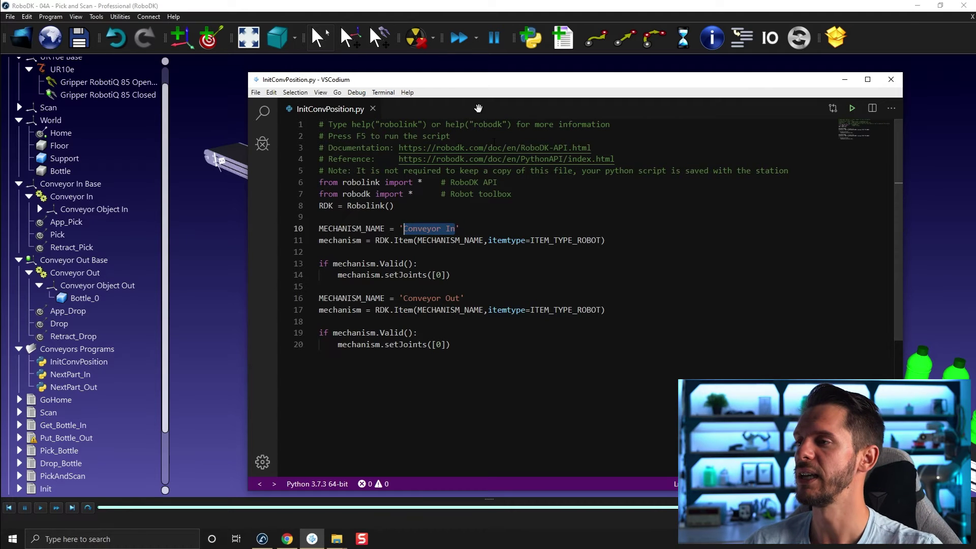
left_click_drag(456, 229, 404, 229)
left_click(439, 274)
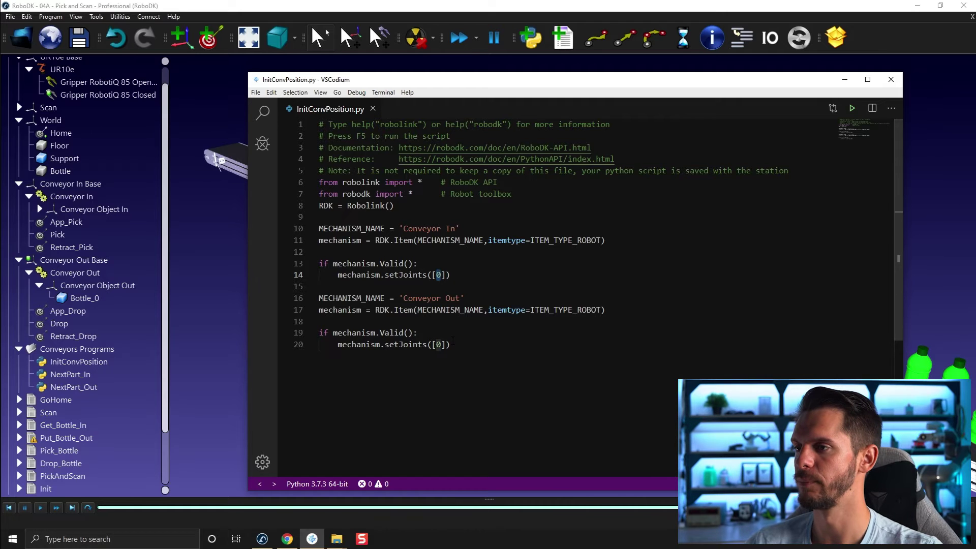
Step: Move the editor aside and run InitConvPosition.py with both conveyors visible
left_click_drag(539, 86, 356, 307)
left_click_drag(665, 333, 449, 345)
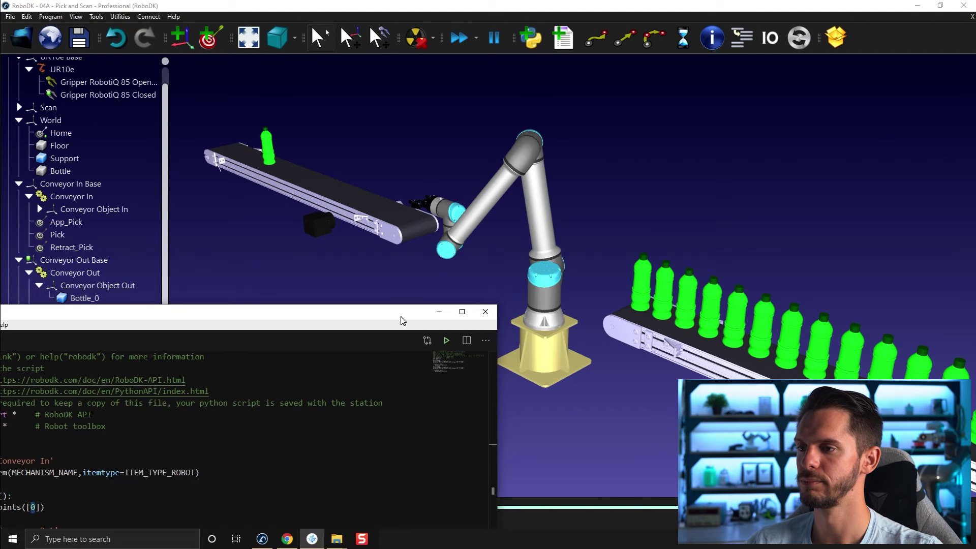
left_click(447, 341)
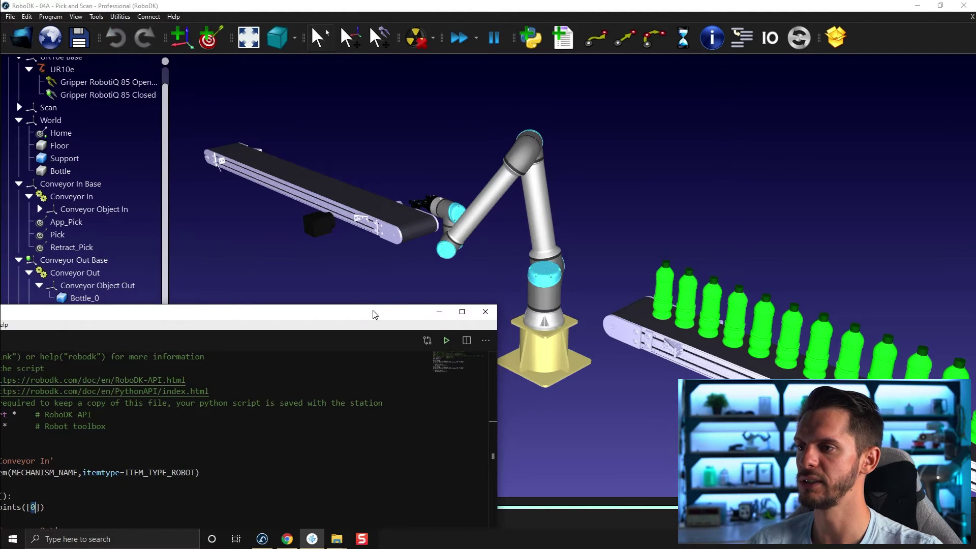
left_click_drag(375, 315, 553, 340)
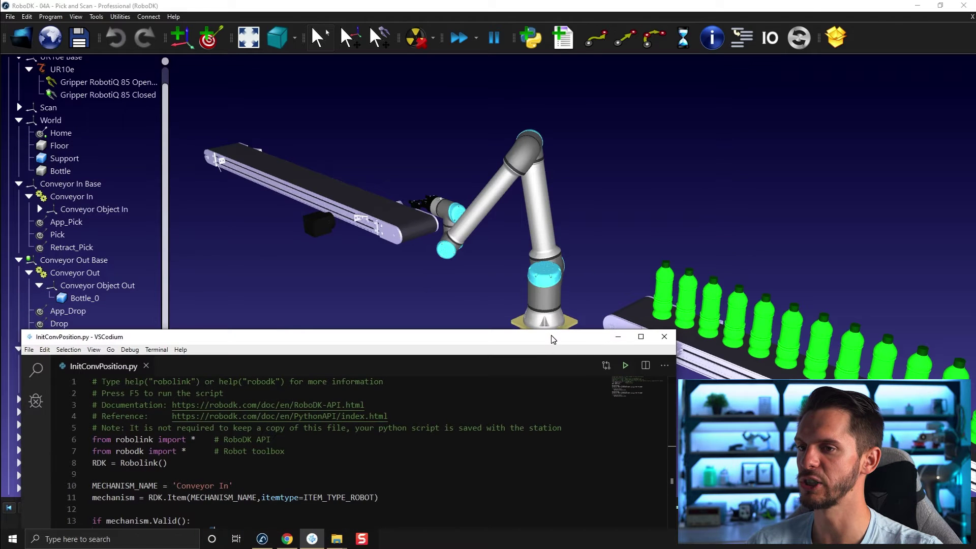
Step: Jog Conveyor Out to a joint position of 1000
double_click(597, 306)
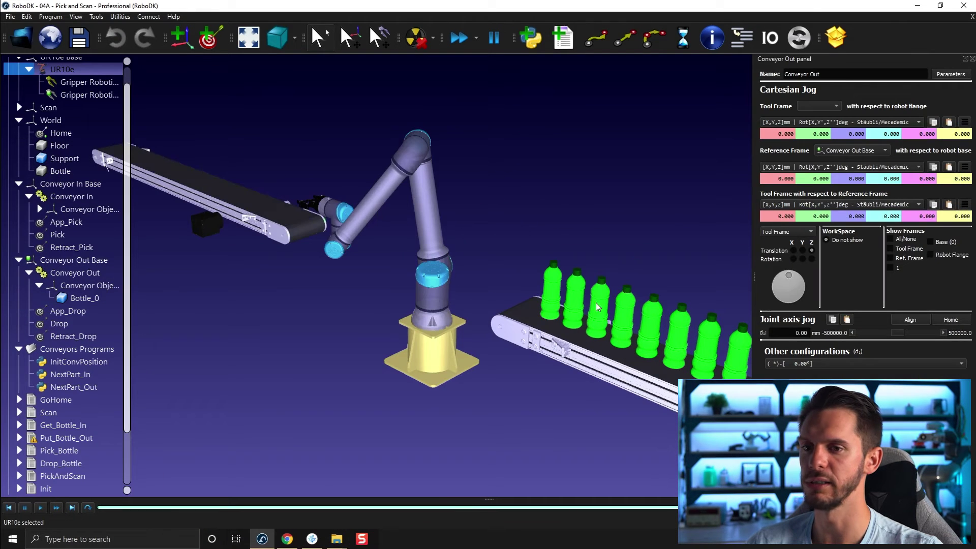
left_click(796, 333)
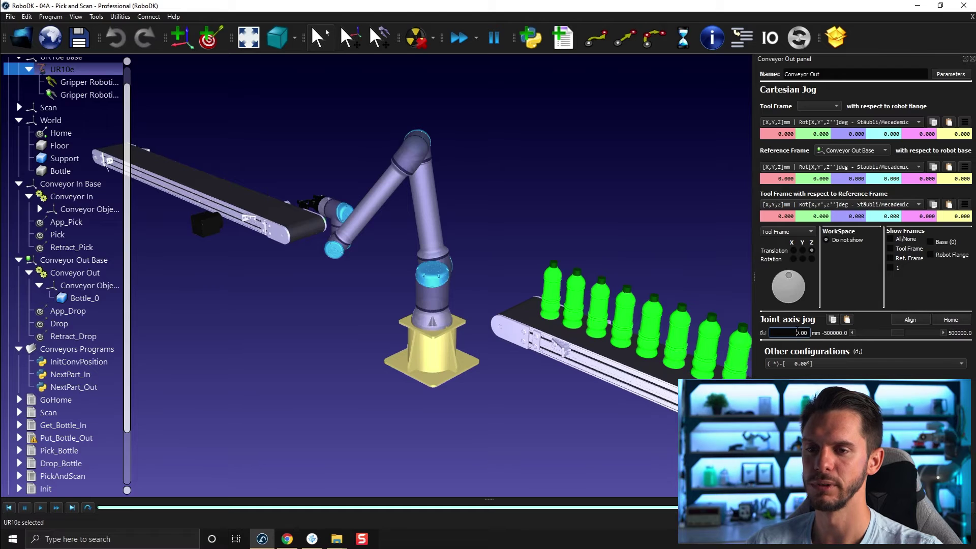
type("1000")
key("Return")
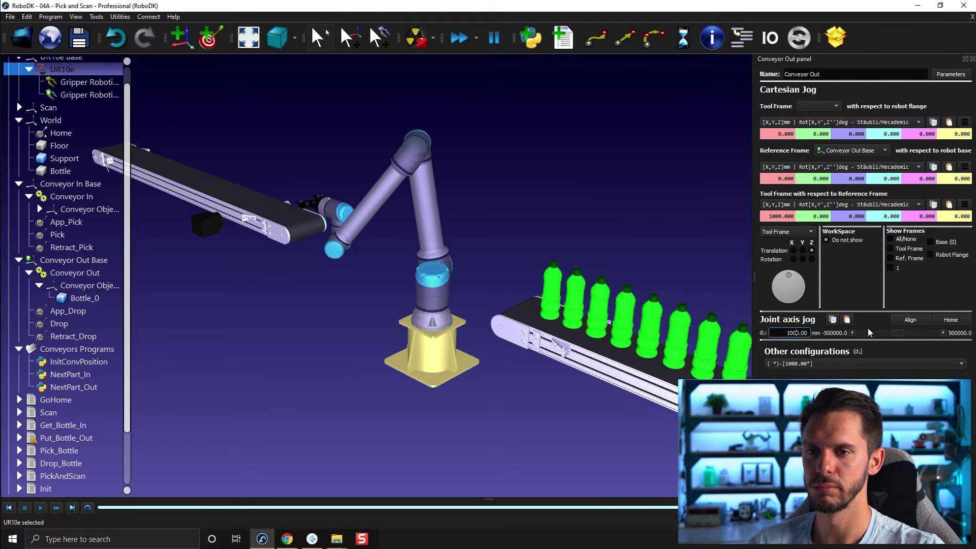
Step: Rerun InitConvPosition.py to return Conveyor Out to 0, then hide the terminal panel
left_click(312, 539)
left_click_drag(429, 333, 430, 194)
left_click(625, 221)
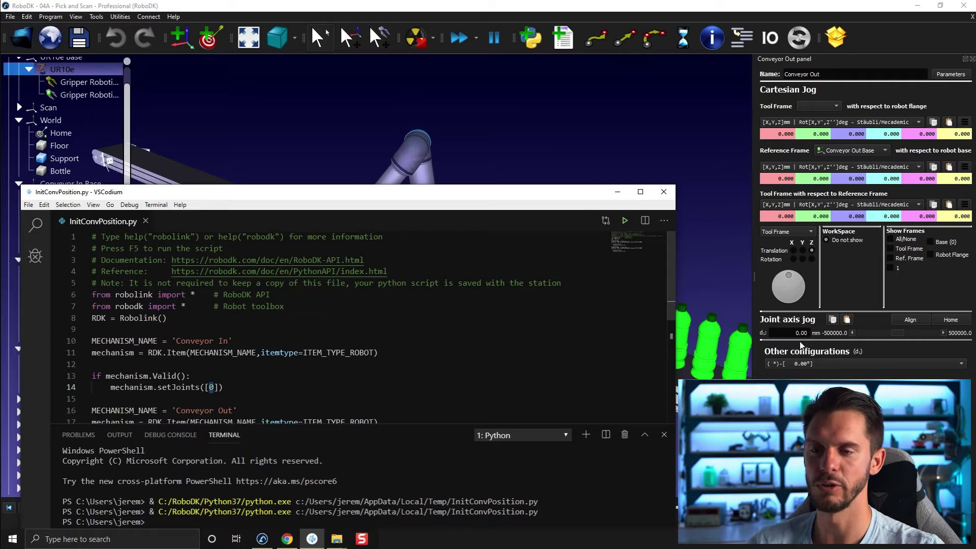
left_click_drag(548, 193, 648, 90)
left_click(681, 237)
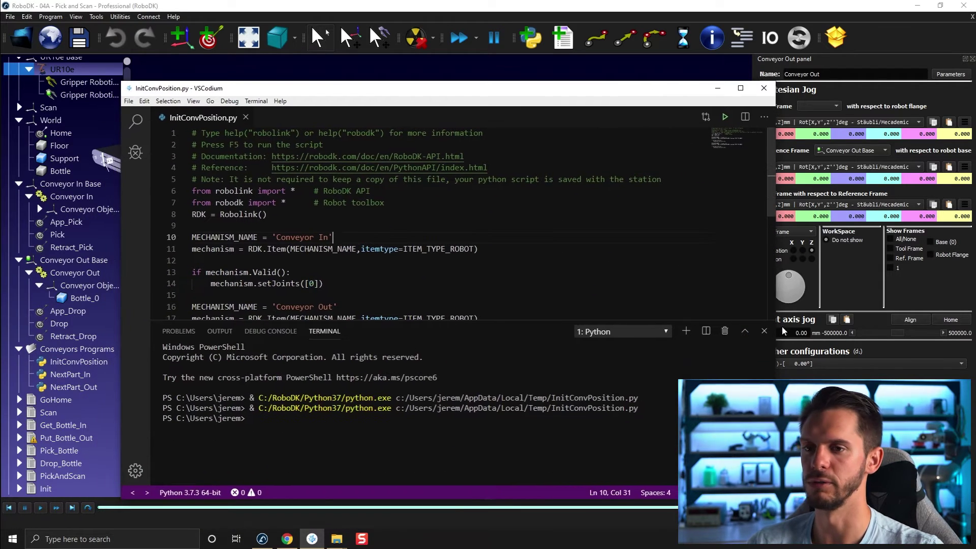
left_click(764, 331)
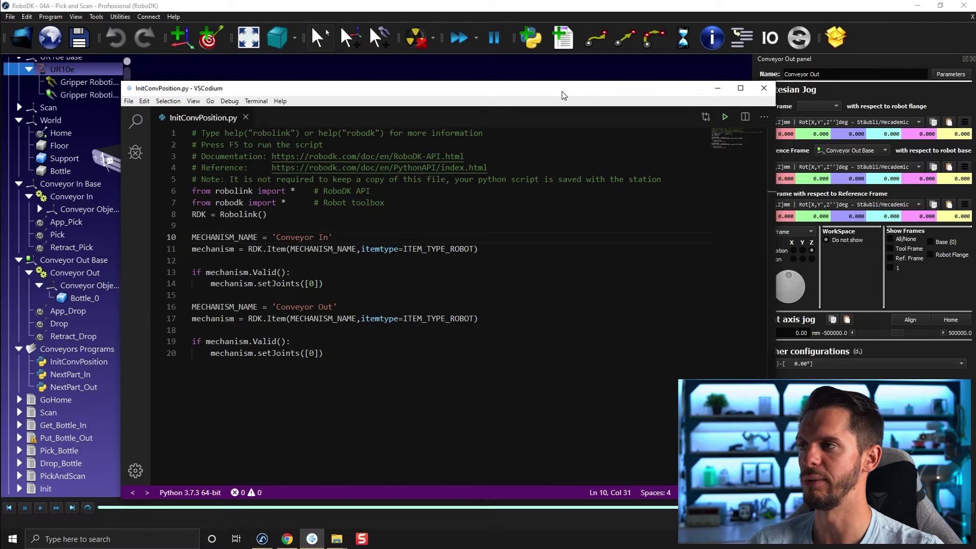
Step: Save As InitConvPosition.py into Training Module\02 - Advanced Simulation Tool\04 - Simulation events on D:
left_click_drag(563, 95, 627, 93)
left_click(194, 99)
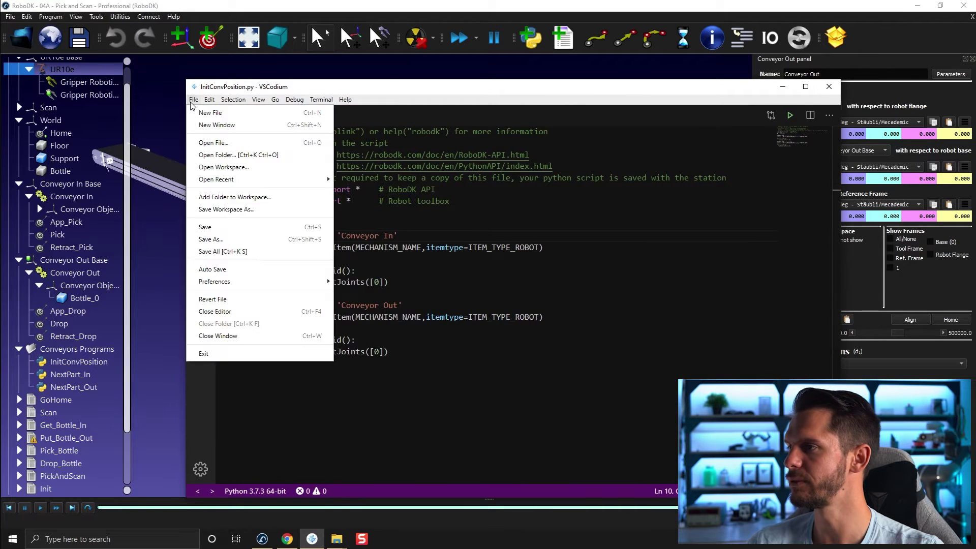
left_click(239, 239)
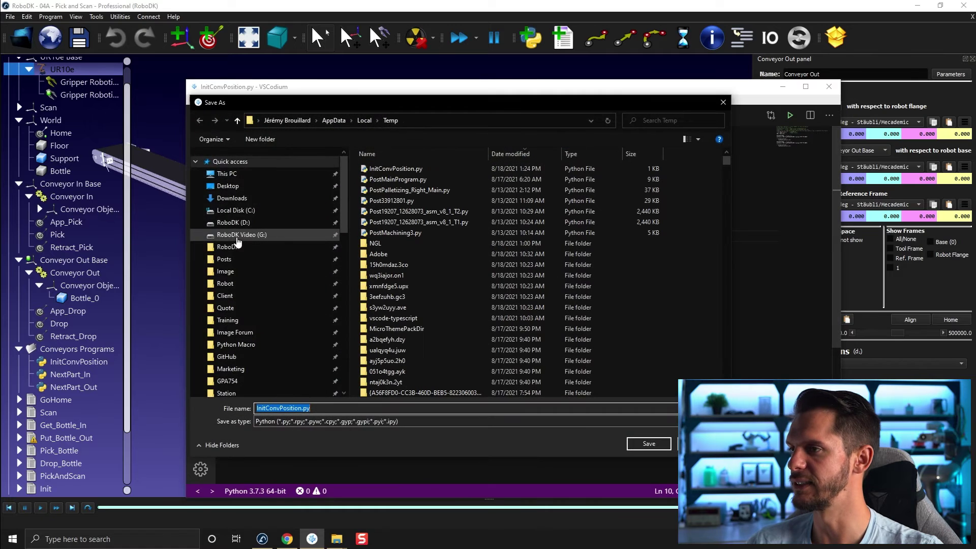
scroll(238, 246, "down", 2)
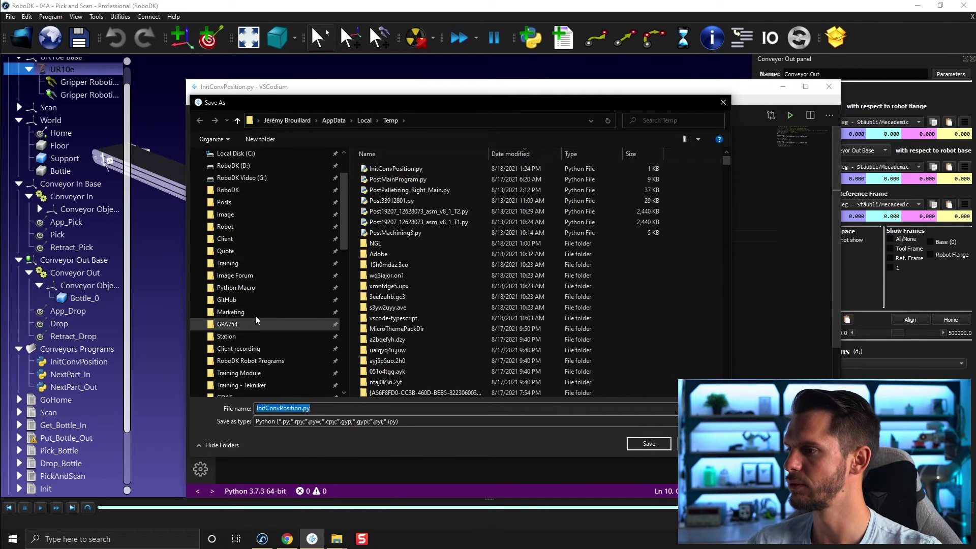
scroll(255, 305, "down", 2)
left_click(254, 324)
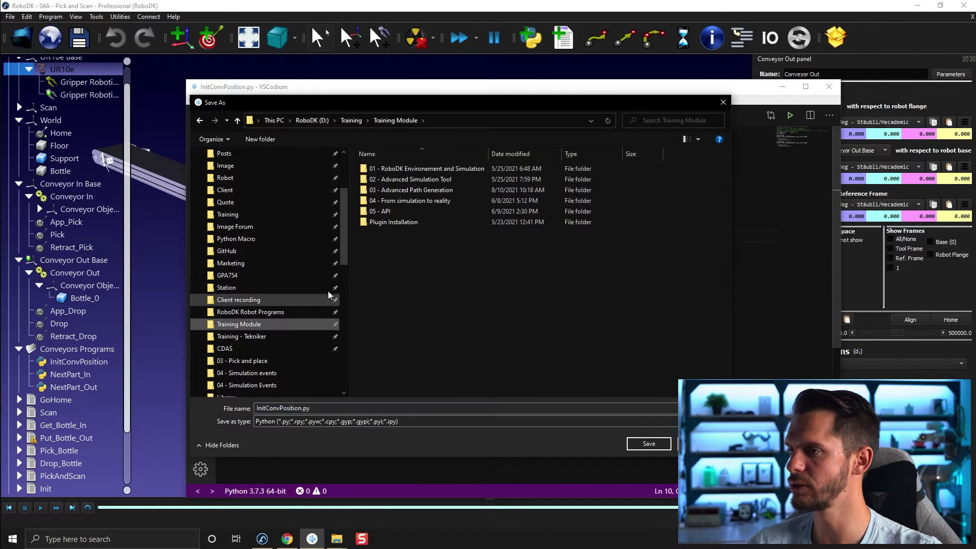
double_click(397, 181)
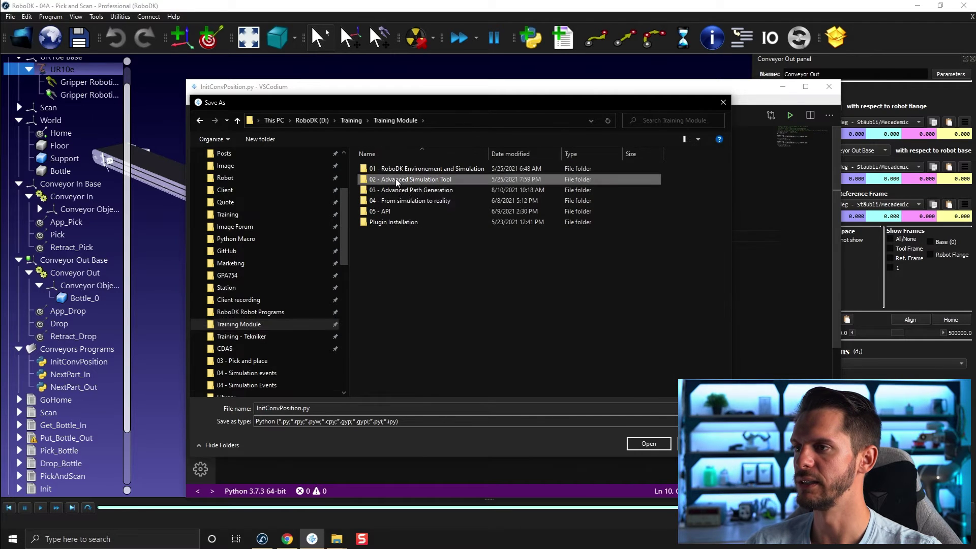
double_click(400, 171)
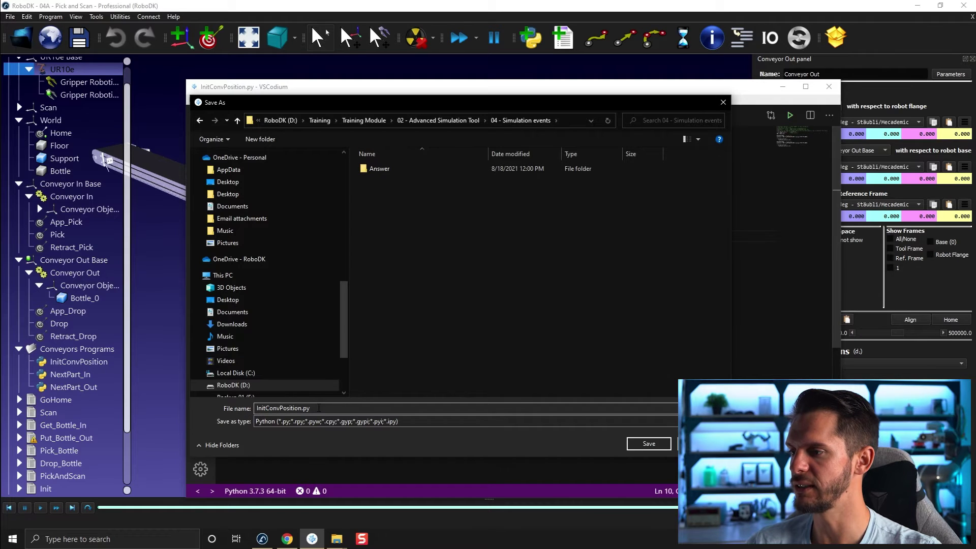
left_click(649, 444)
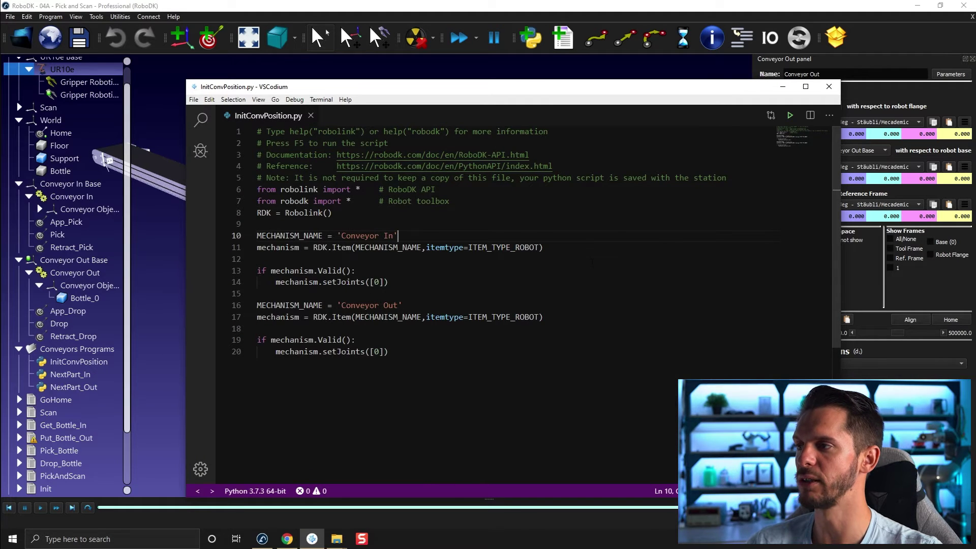
Step: Bring up the 04 - Simulation events folder and check InitConvPosition.py is listed there
mouse_move(337, 536)
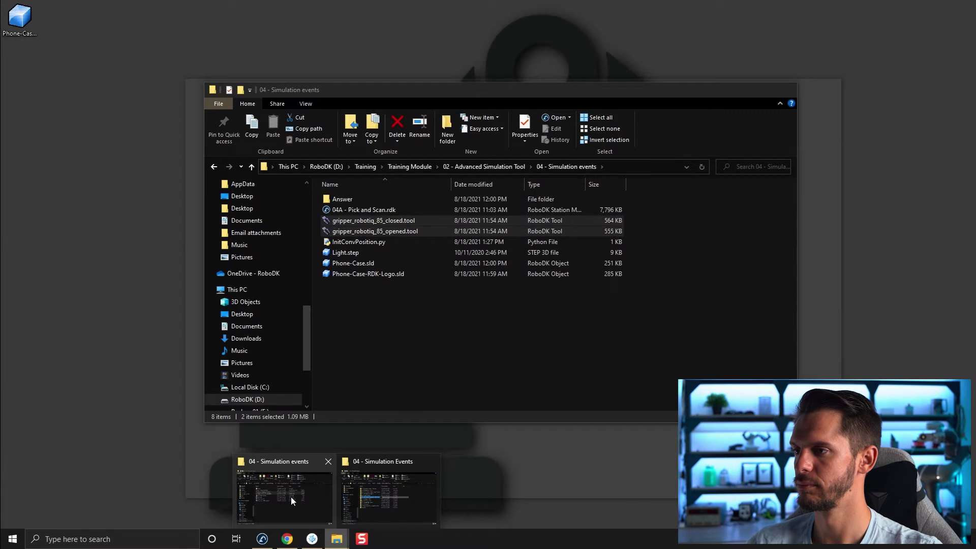
left_click(291, 496)
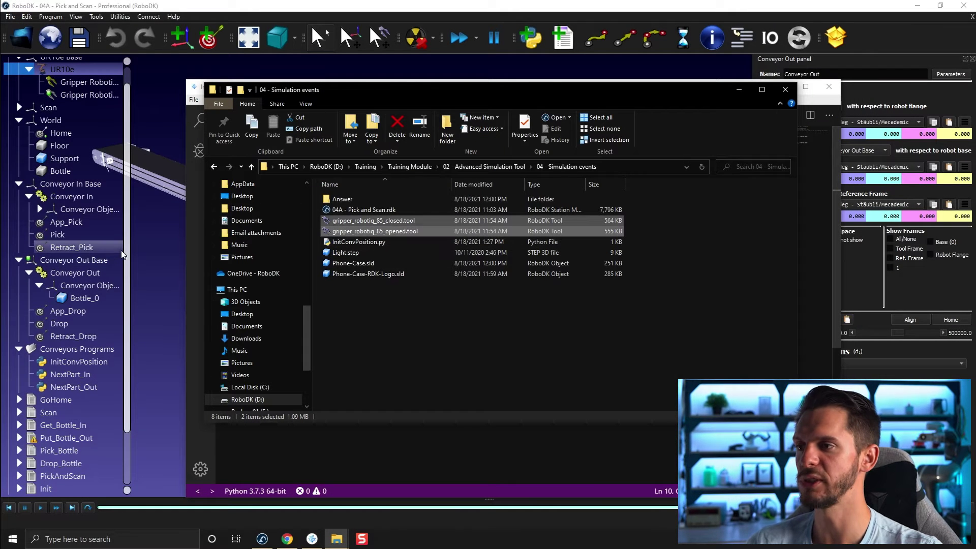
right_click(353, 241)
left_click(112, 365)
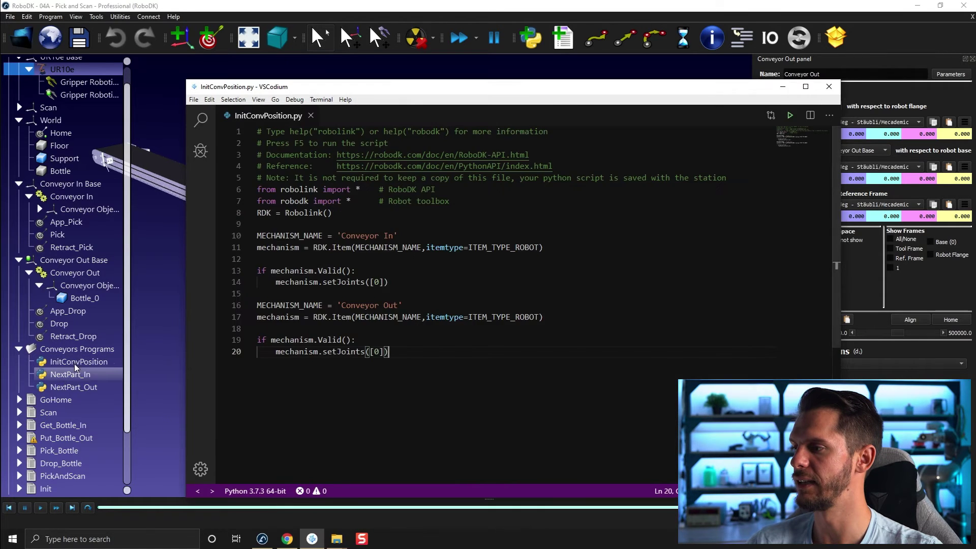
right_click(74, 362)
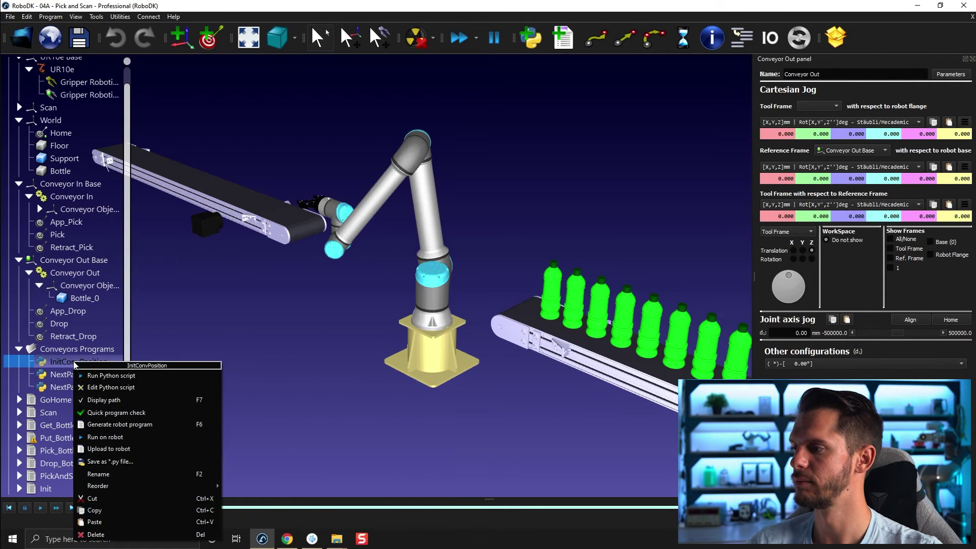
left_click(354, 331)
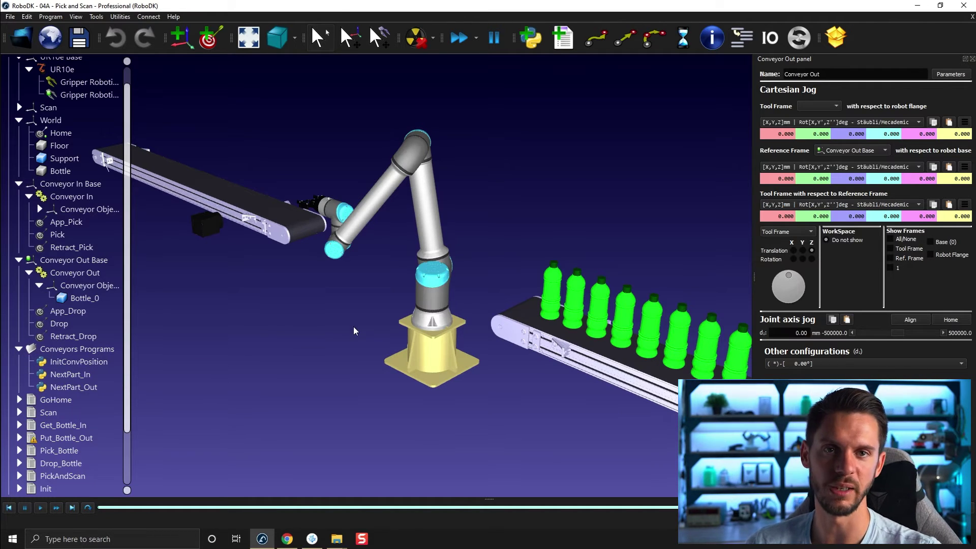
Step: Close File Explorer and pan the RoboDK station view up and to the right
mouse_move(337, 538)
left_click(286, 498)
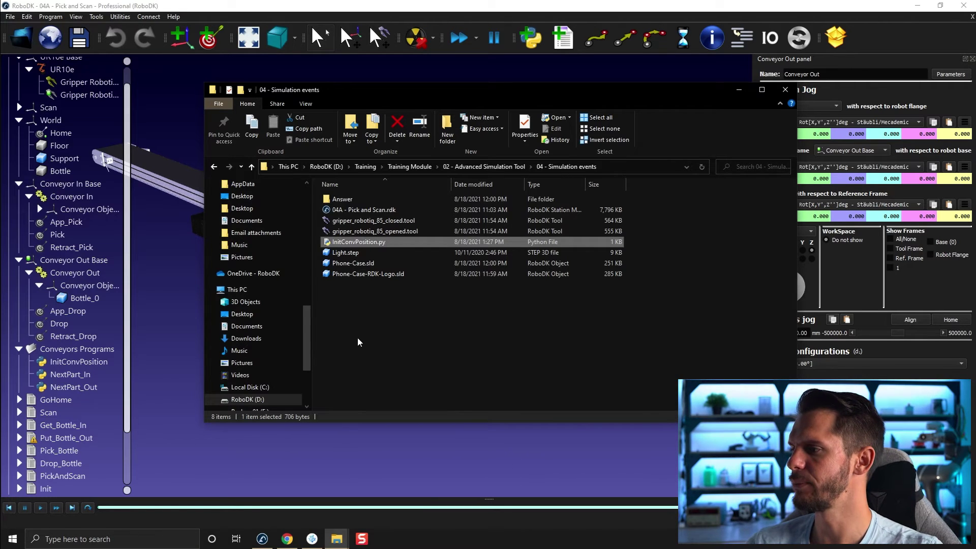
left_click(212, 338)
left_click(214, 184)
left_click(343, 325)
left_click(157, 323)
right_click_drag(326, 322, 366, 257)
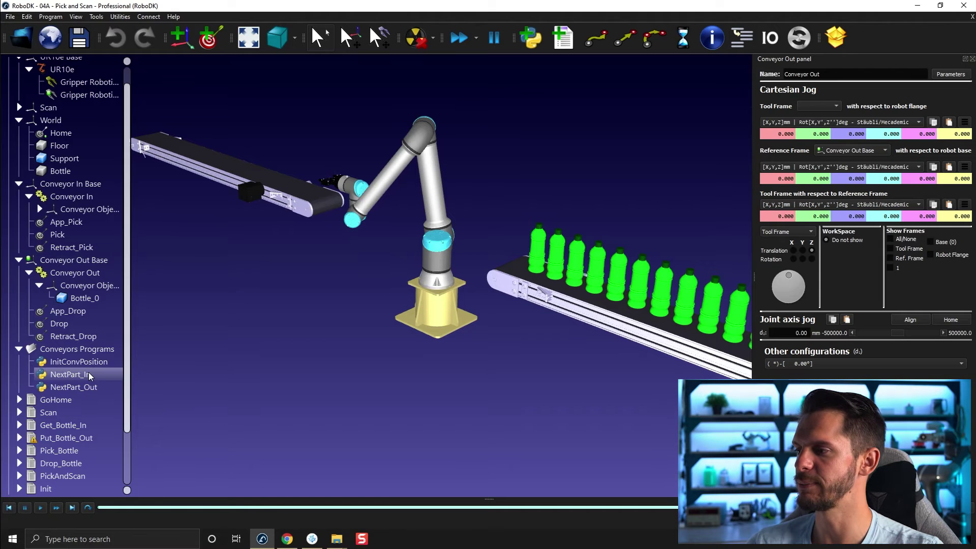
Step: Run NextPart_In to step the conveyor, close the Conveyor Out panel, and edit NextPart_In in Python
double_click(90, 374)
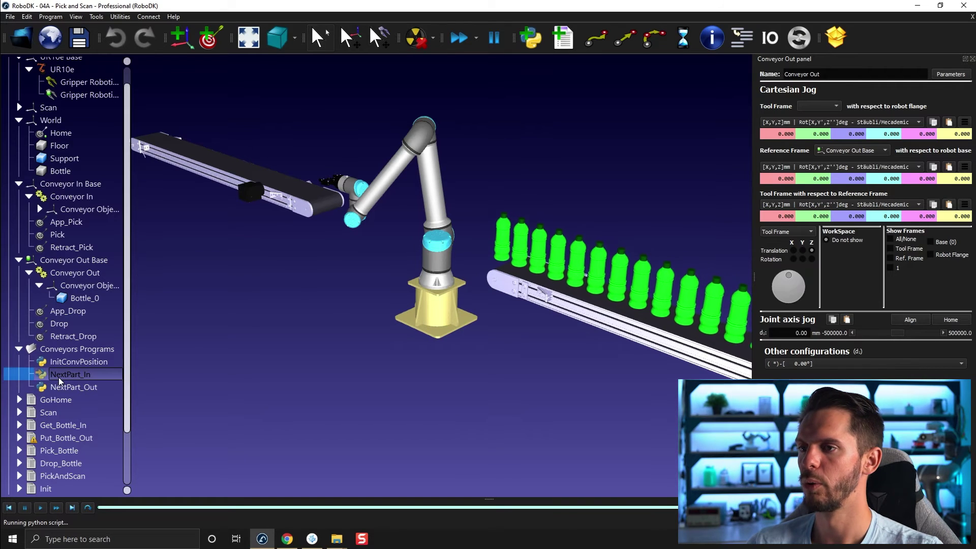
left_click(972, 59)
right_click(99, 373)
left_click(147, 218)
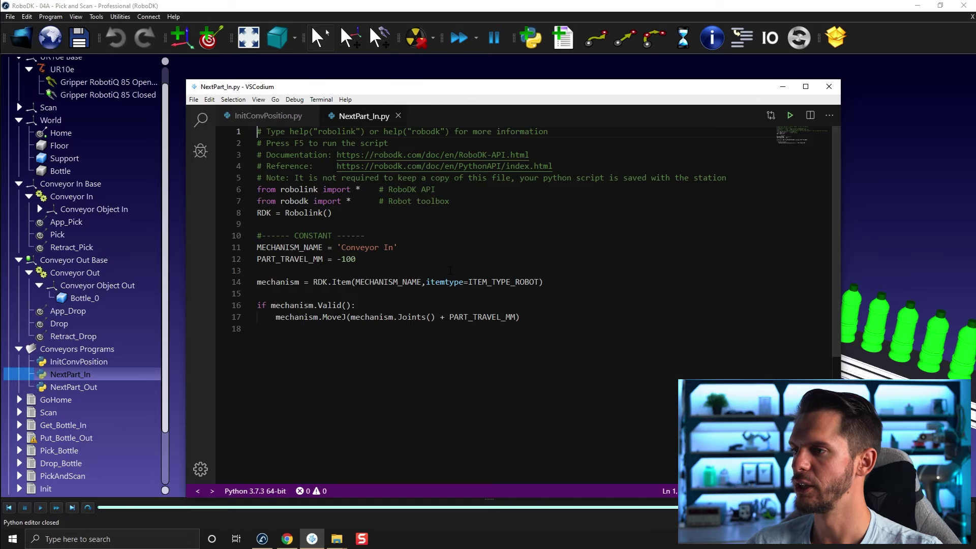
left_click_drag(495, 91, 529, 54)
Step: Review NextPart_In.py: the Valid() check, MoveJ call, 'Conveyor In' name and -100 travel value
left_click_drag(392, 269, 287, 265)
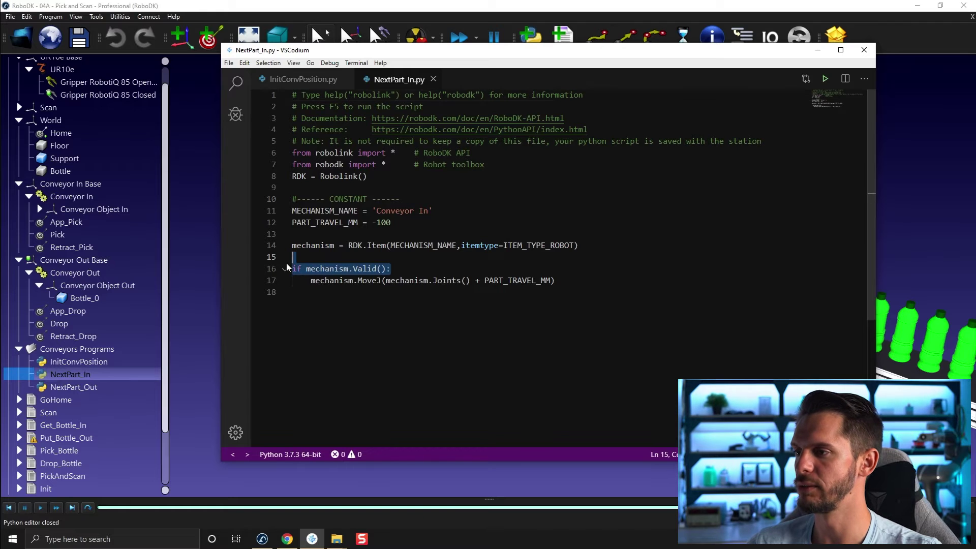
left_click(317, 291)
left_click(310, 281)
left_click_drag(556, 281, 320, 281)
left_click(348, 312)
left_click_drag(358, 280, 382, 280)
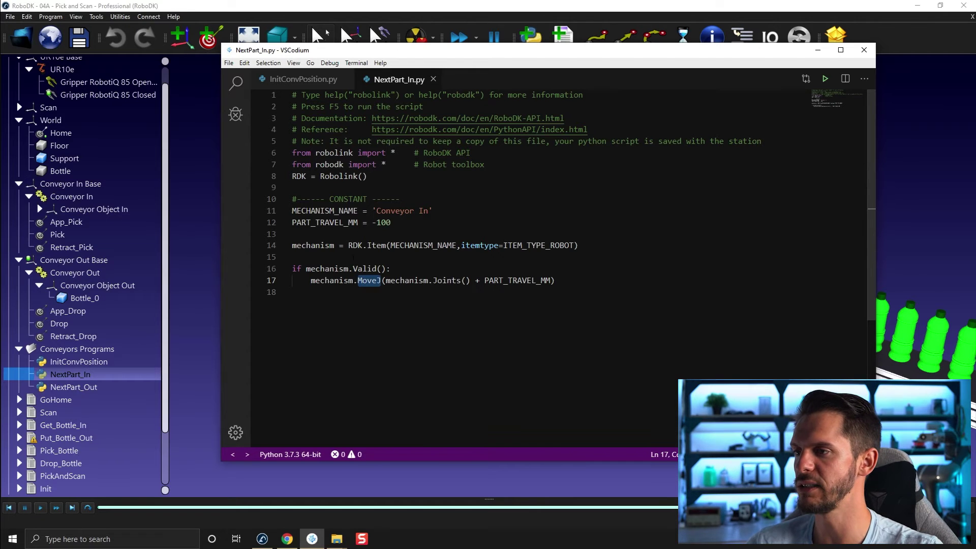
left_click_drag(429, 211, 372, 210)
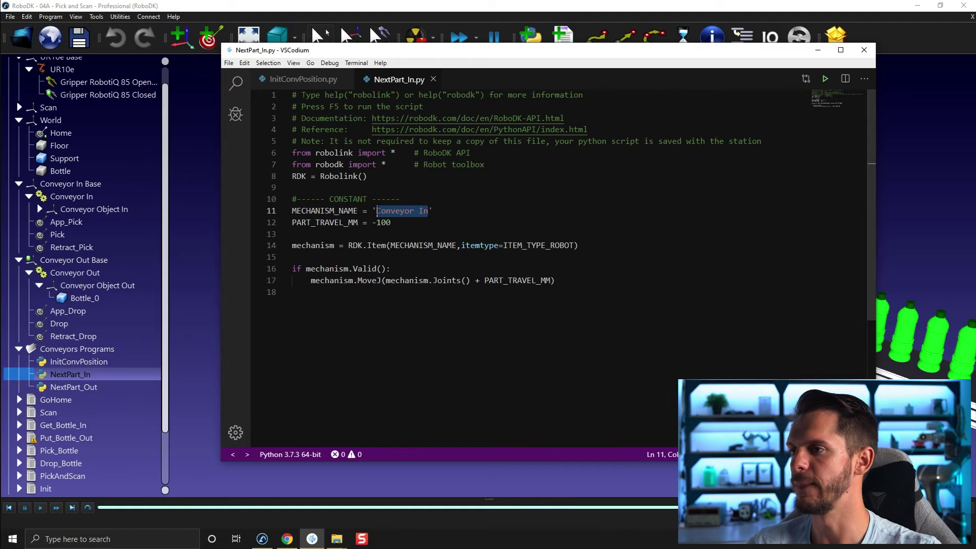
left_click_drag(391, 222, 371, 222)
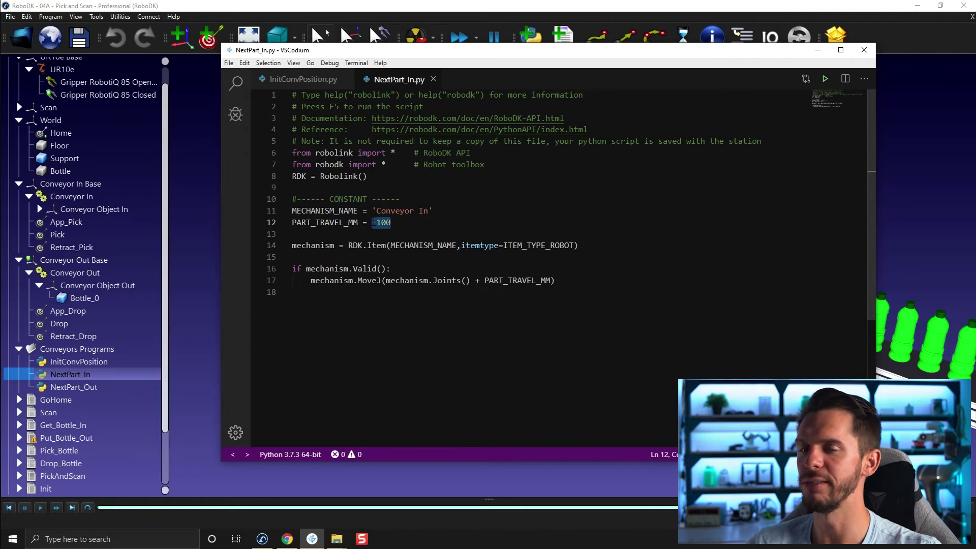
Step: Remove the minus sign so PART_TRAVEL_MM is 100 and save the script
left_click_drag(465, 51, 435, 77)
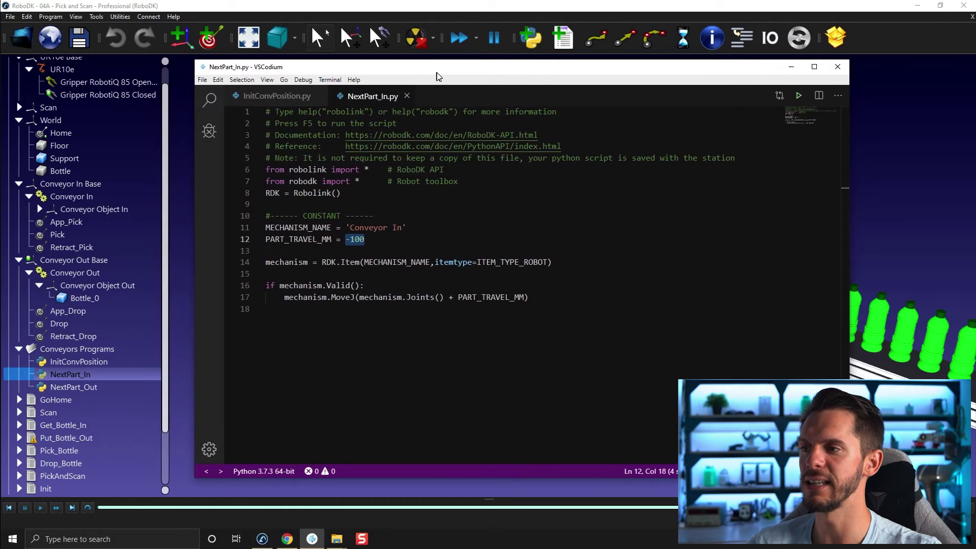
key("Left")
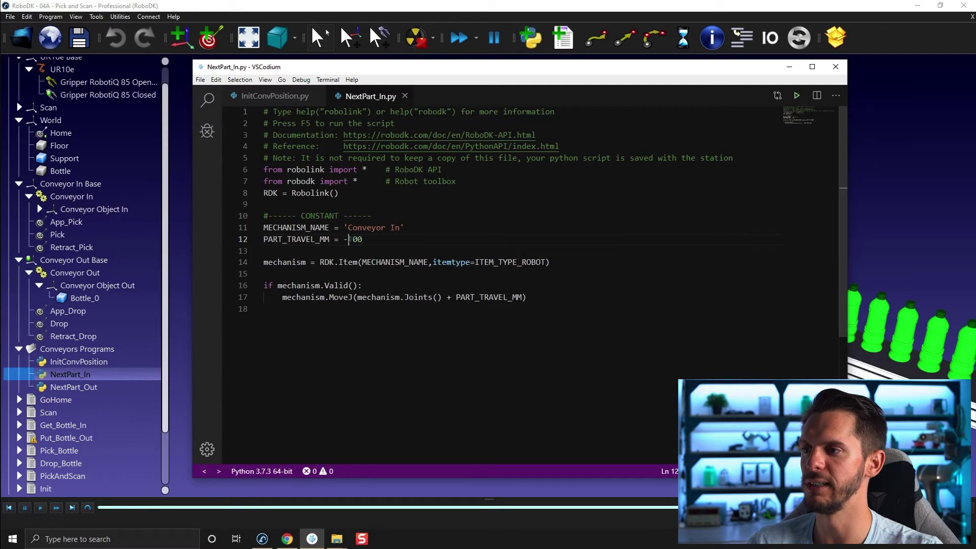
key("BackSpace")
key("ctrl+s")
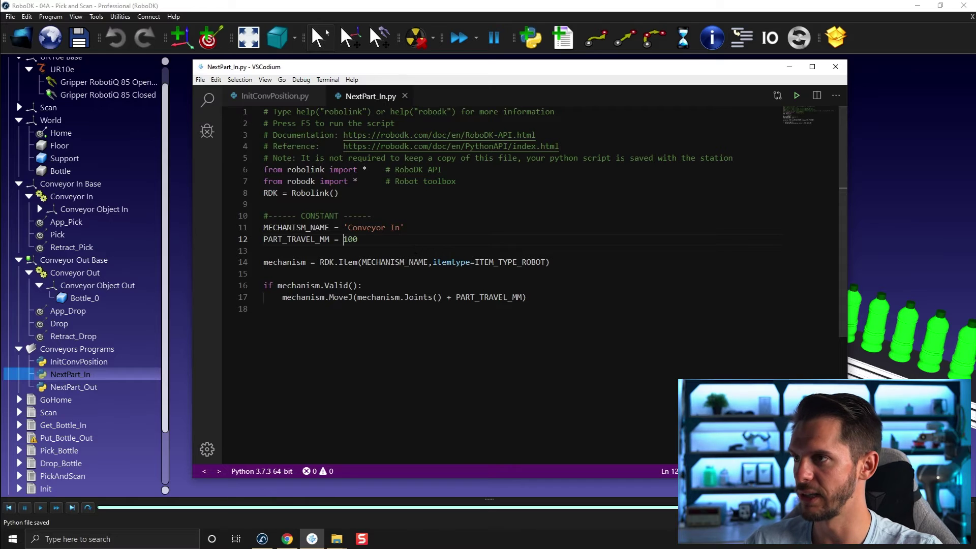
left_click_drag(464, 68, 283, 182)
Step: Run NextPart_In.py three times to step the input conveyor forward
left_click(615, 209)
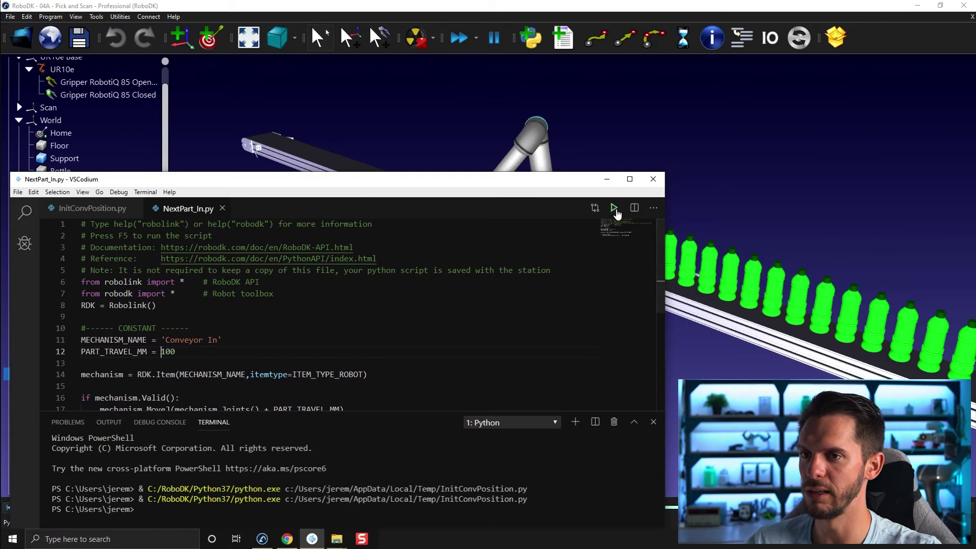
left_click_drag(572, 183, 386, 168)
left_click(427, 195)
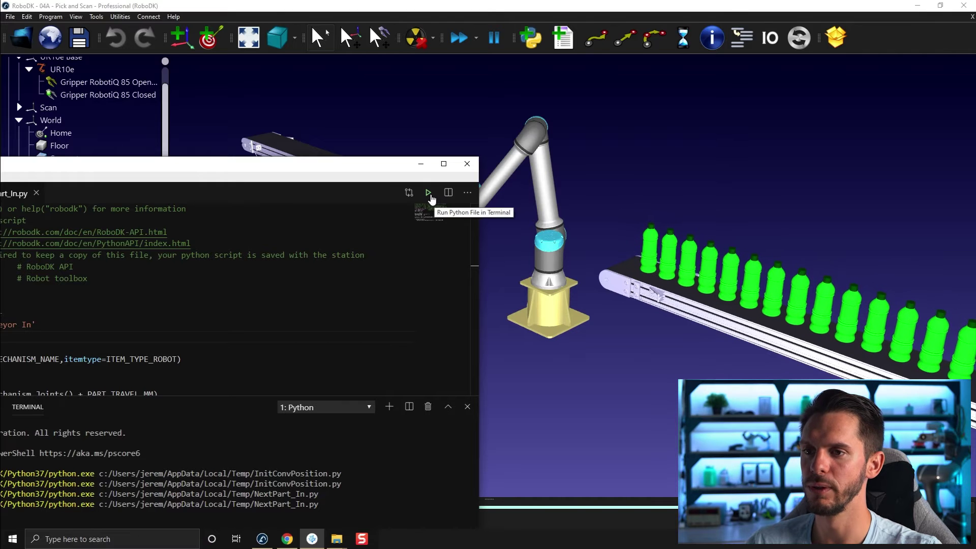
left_click(430, 196)
left_click_drag(338, 170, 681, 83)
Step: Restore PART_TRAVEL_MM to -100, save, and run the script to step the conveyor backward
type("-100")
left_click(352, 255)
key("ctrl+s")
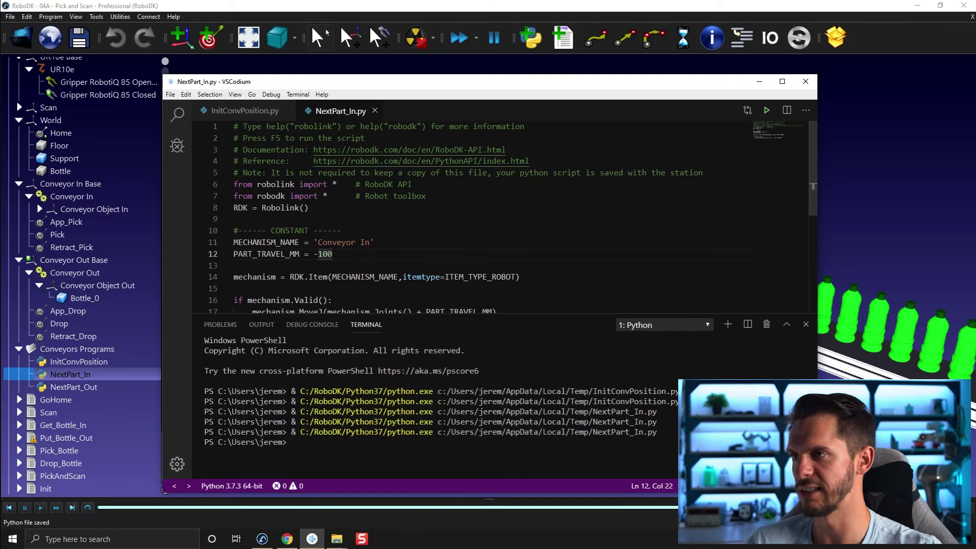
left_click_drag(447, 83, 492, 72)
left_click_drag(761, 71, 452, 231)
left_click(502, 261)
Step: Highlight the 'Conveyor In' name and the -100 travel value in the script
left_click_drag(425, 230, 712, 61)
left_click(494, 222)
scroll(495, 222, "down", 1)
left_click_drag(336, 189, 407, 188)
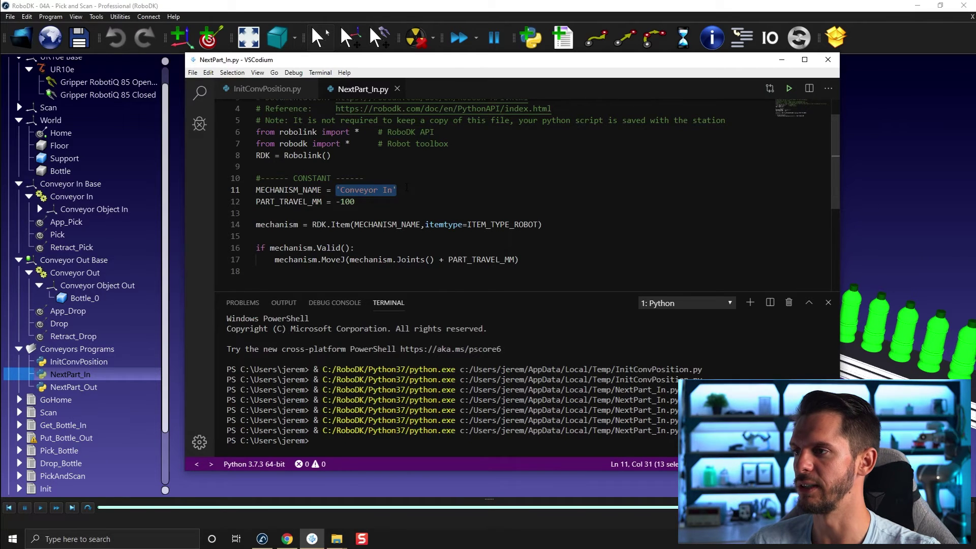
double_click(370, 199)
left_click_drag(367, 201, 336, 202)
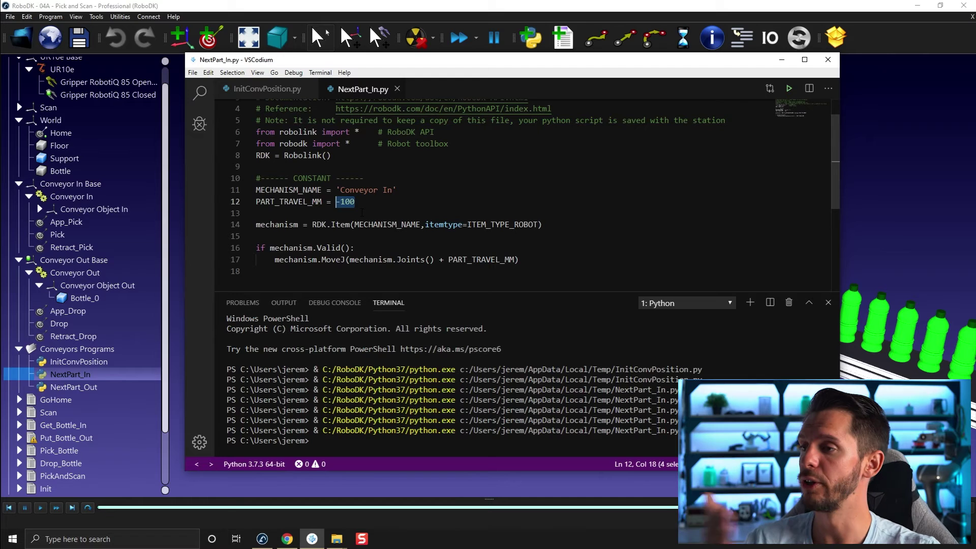
Step: Save NextPart_In.py as a copy in Training Module > 02 - Advanced Simulation Tool > 04 - Simulation events
left_click(193, 73)
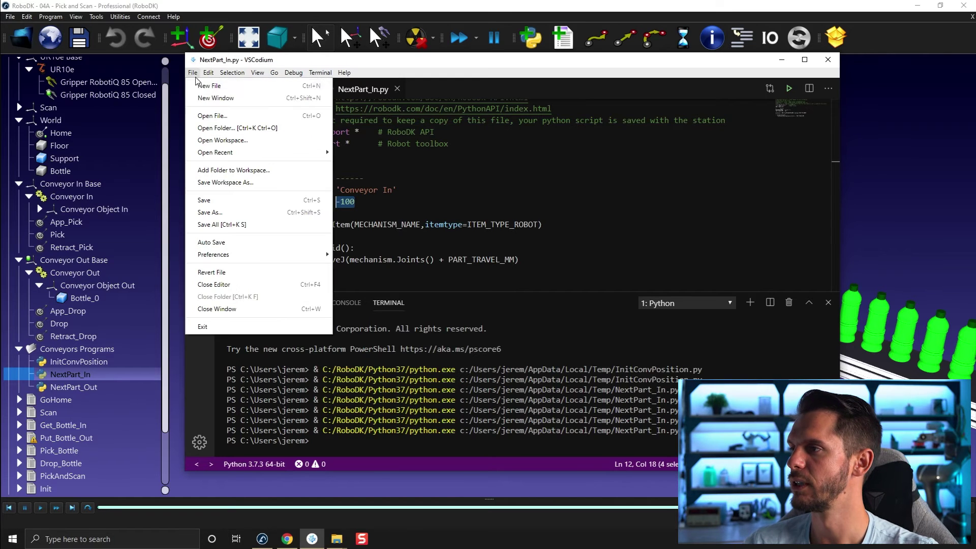
left_click(232, 213)
scroll(295, 242, "down", 2)
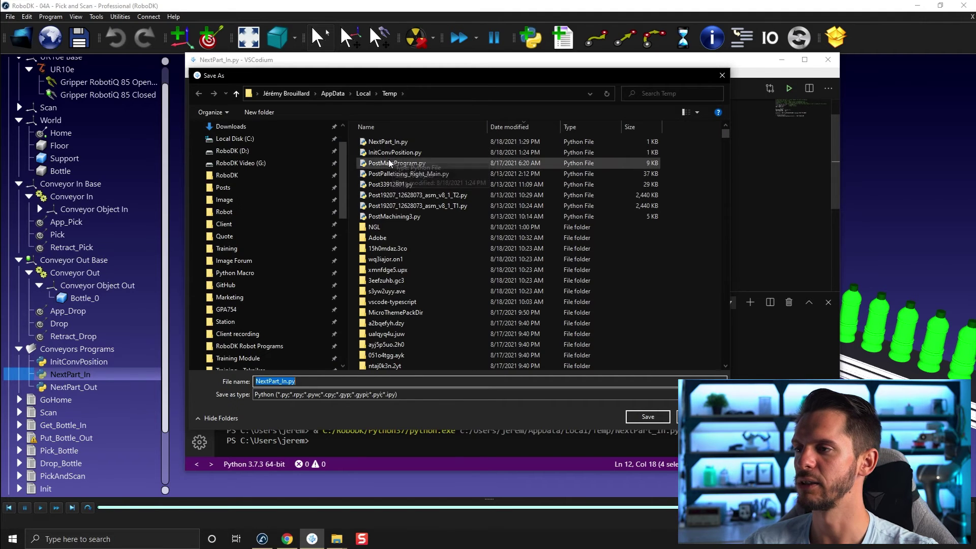
scroll(244, 300, "down", 3)
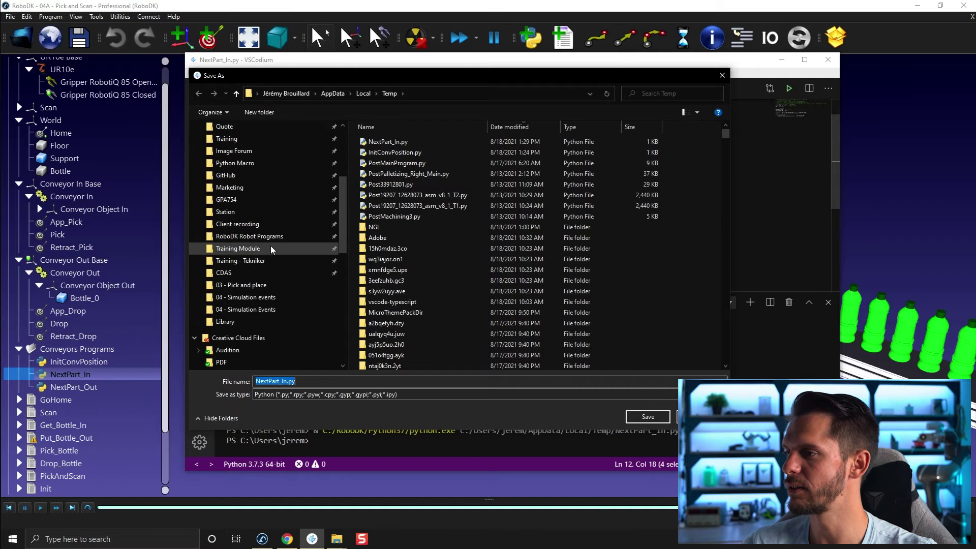
left_click(271, 248)
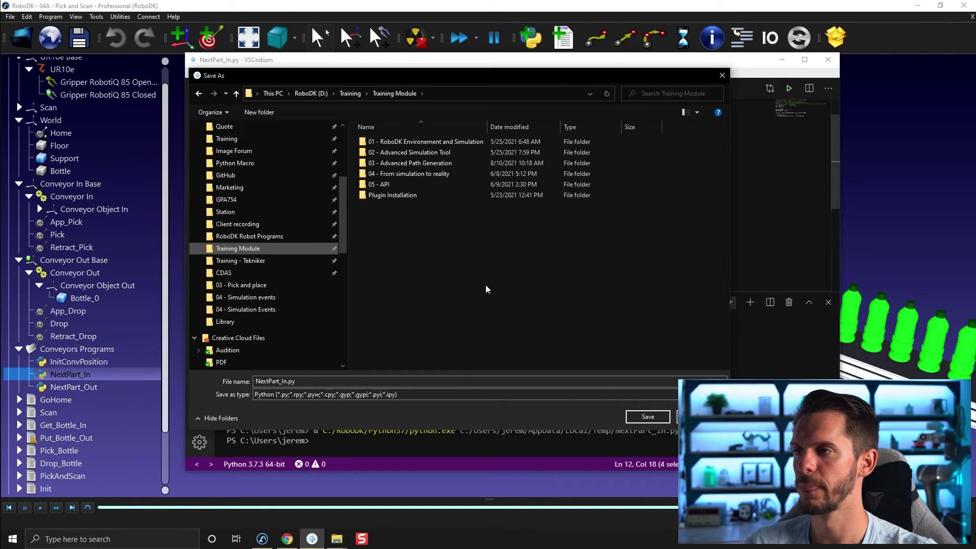
double_click(405, 153)
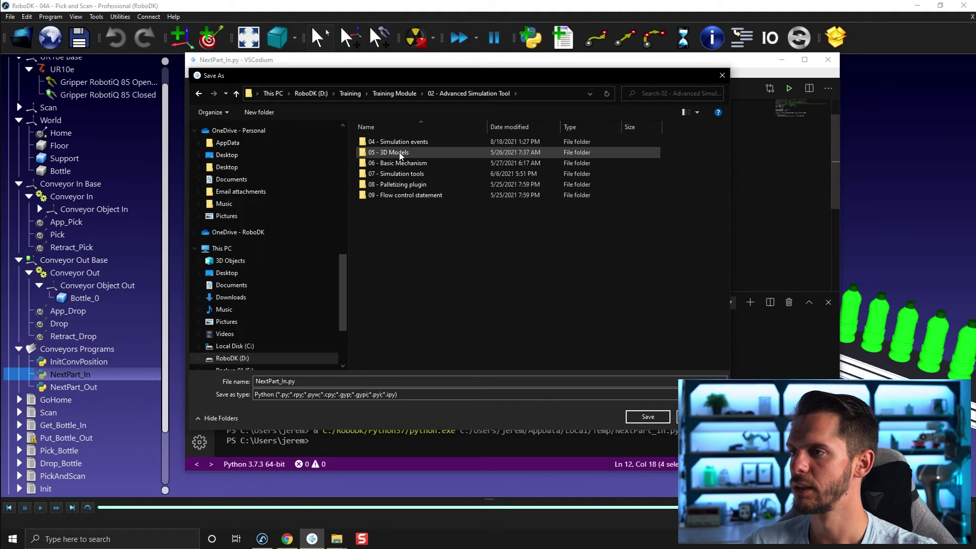
double_click(401, 144)
left_click(648, 417)
right_click(94, 387)
Step: Open NextPart_Out in VSCodium and review its conveyor name and travel value of 100
left_click(136, 231)
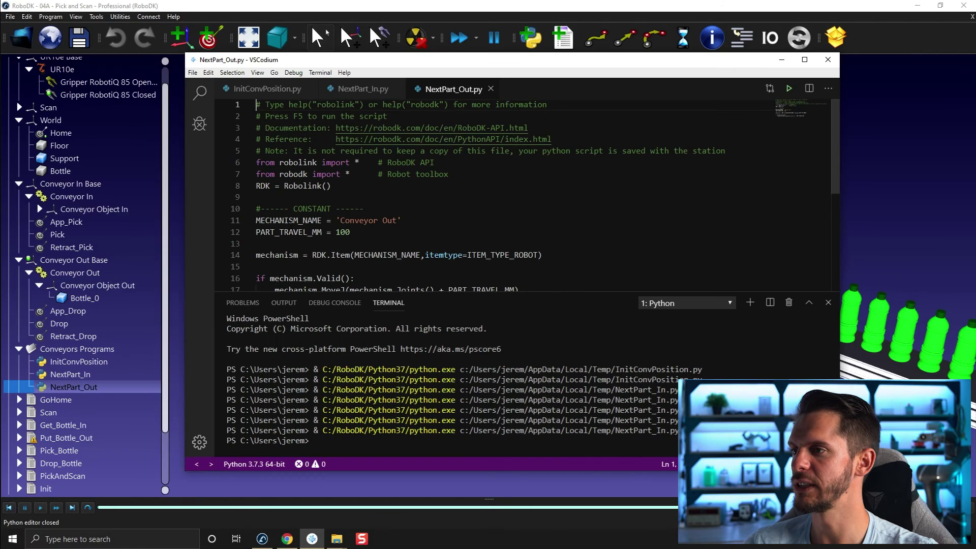
left_click(389, 186)
scroll(390, 207, "down", 1)
left_click_drag(398, 190, 345, 190)
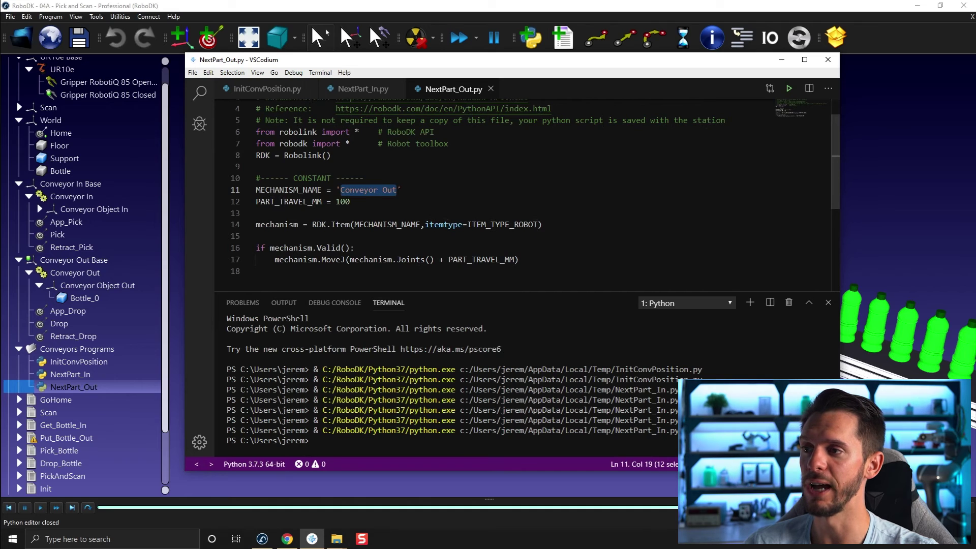
left_click(285, 189)
left_click(351, 201)
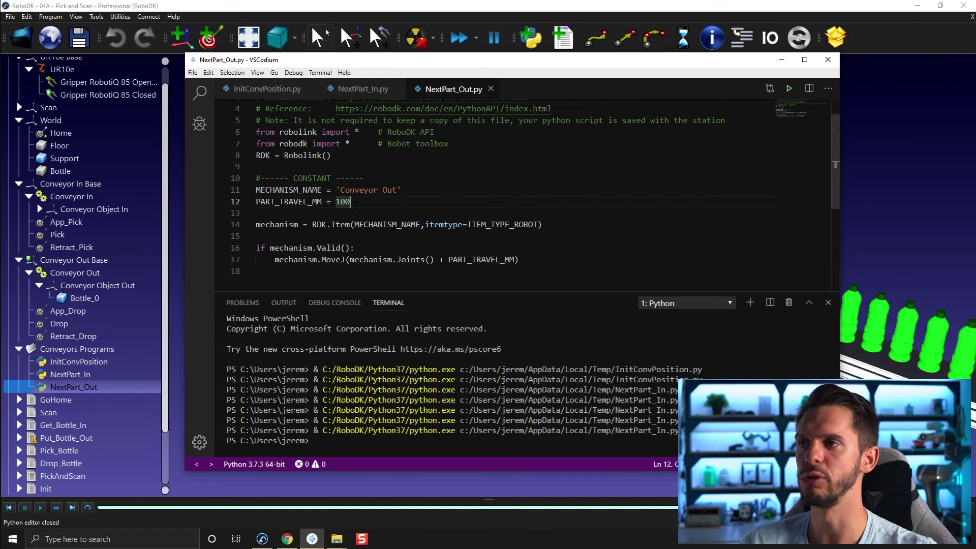
Step: Save NextPart_Out.py as a copy in the 04 - Simulation events folder
left_click(192, 72)
left_click(209, 212)
left_click(238, 346)
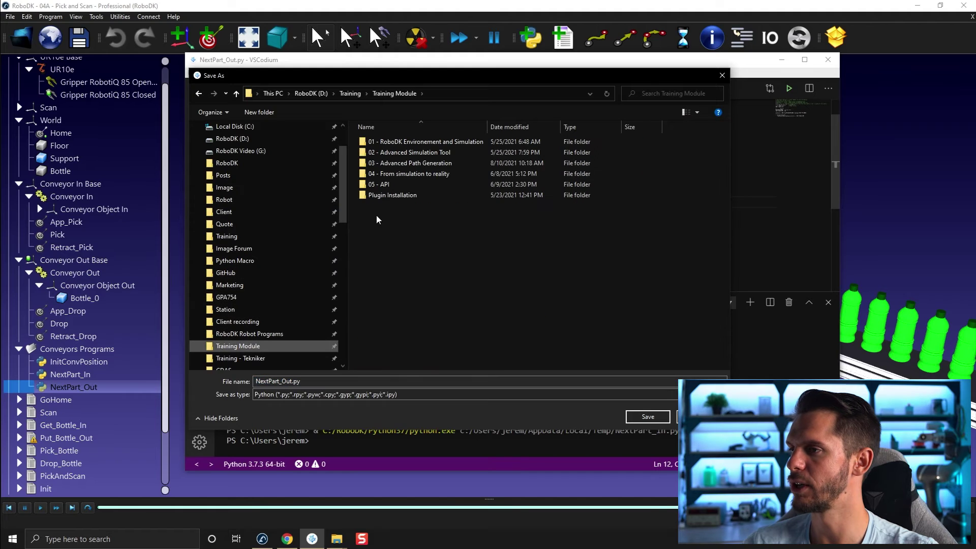
double_click(410, 152)
double_click(409, 144)
left_click(629, 419)
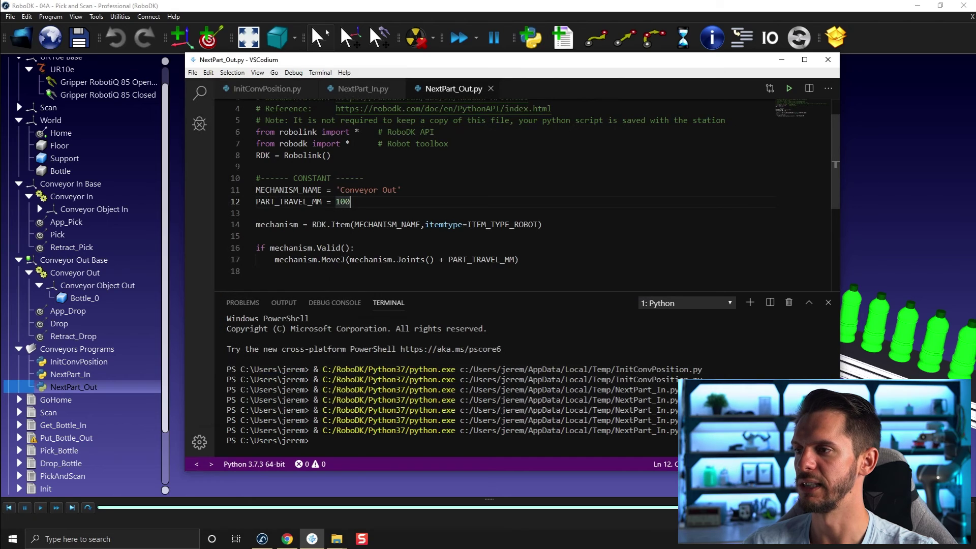
Step: Bring up File Explorer and close the InitConvPosition, NextPart_In and NextPart_Out editor tabs
left_click(782, 59)
mouse_move(338, 539)
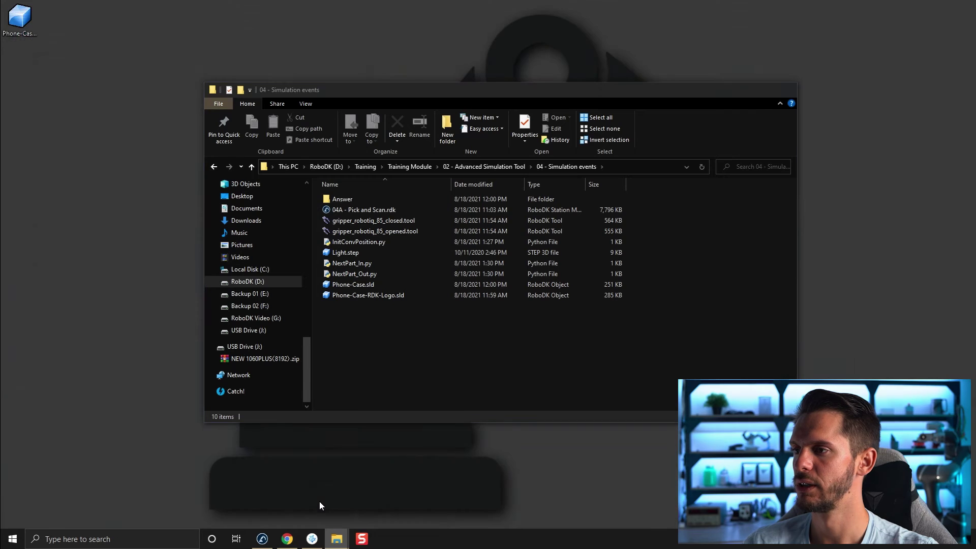
left_click(320, 501)
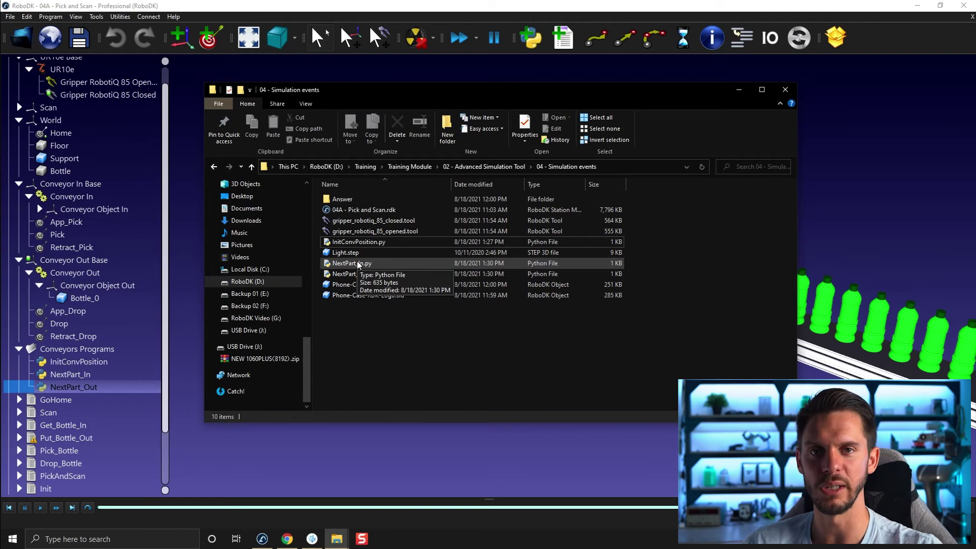
key("alt+Tab")
left_click(310, 89)
left_click(292, 89)
left_click(300, 89)
left_click_drag(485, 60, 640, 68)
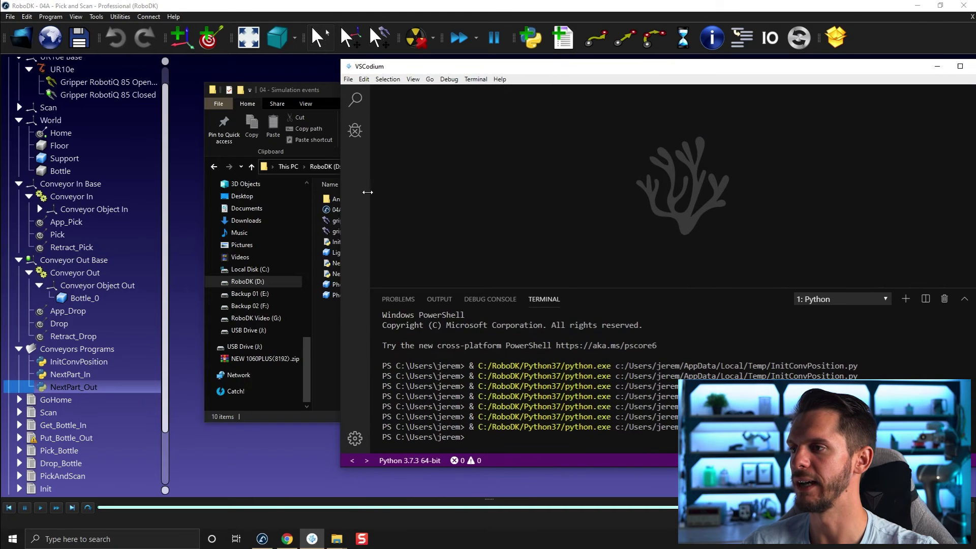
Step: Open the saved NextPart_In.py from Explorer, run it twice to step the conveyor, then close it
left_click_drag(314, 93, 136, 82)
left_click(186, 252)
left_click_drag(186, 253, 678, 197)
left_click_drag(559, 63, 479, 68)
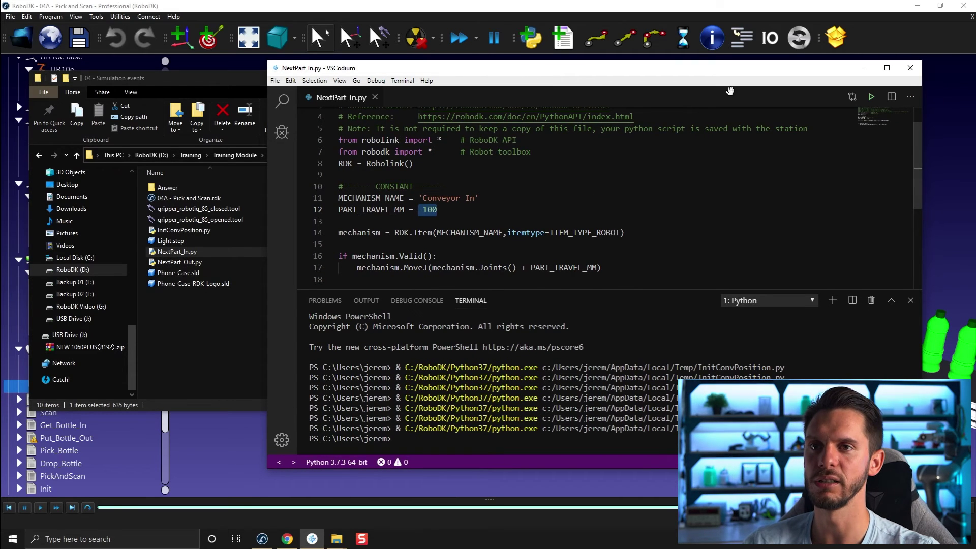
left_click(871, 96)
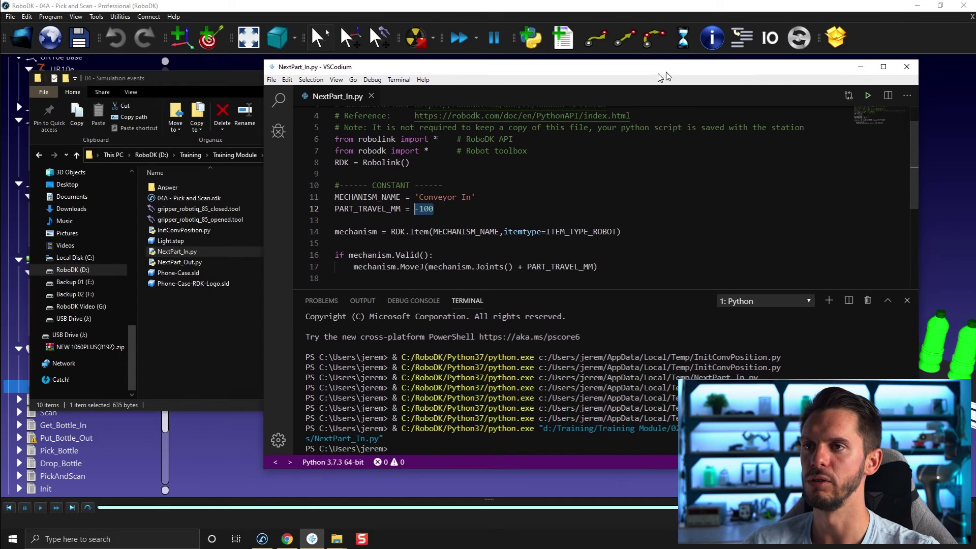
left_click_drag(828, 65, 702, 83)
left_click(554, 144)
key("ctrl+w")
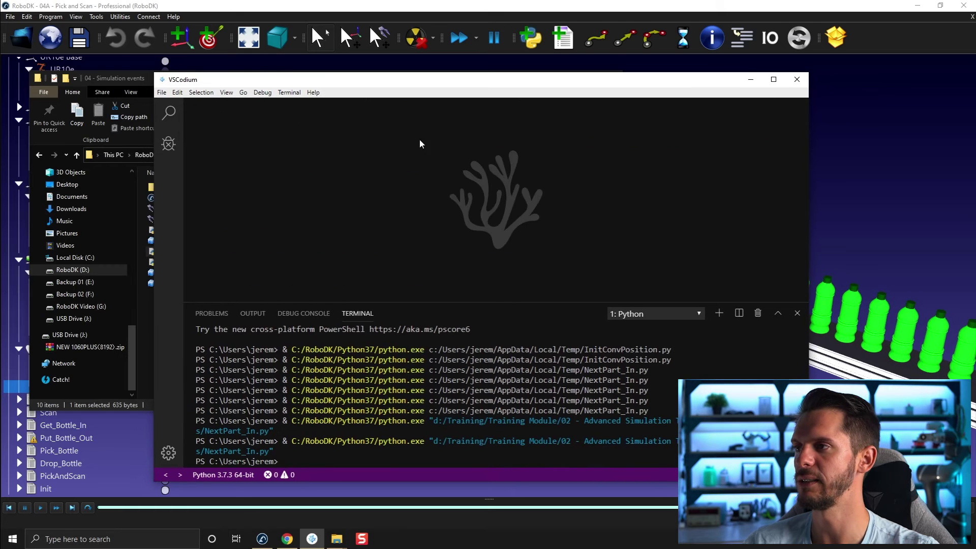
left_click(751, 79)
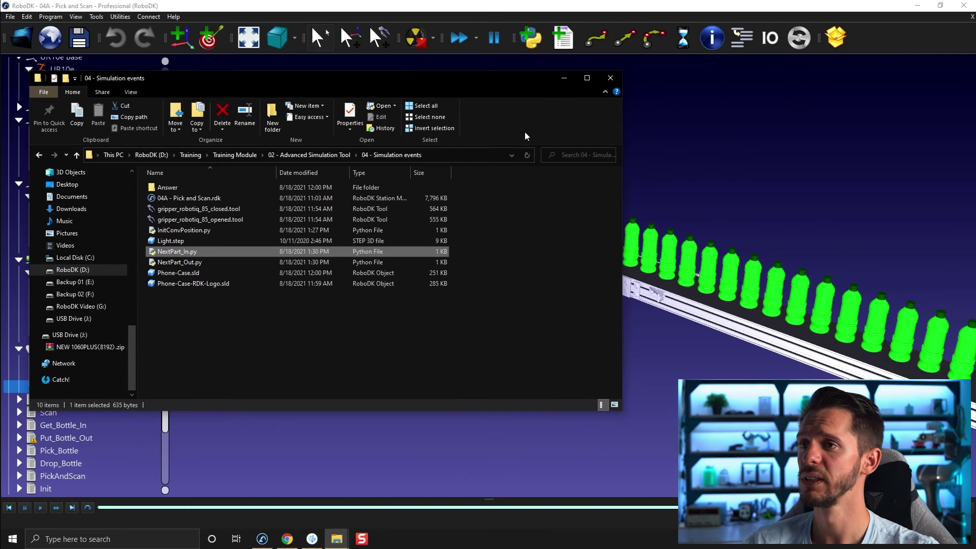
Step: Expand PickAndScan and inspect the Call Put_Bottle_Out instruction editor, closing it unchanged
left_click(561, 83)
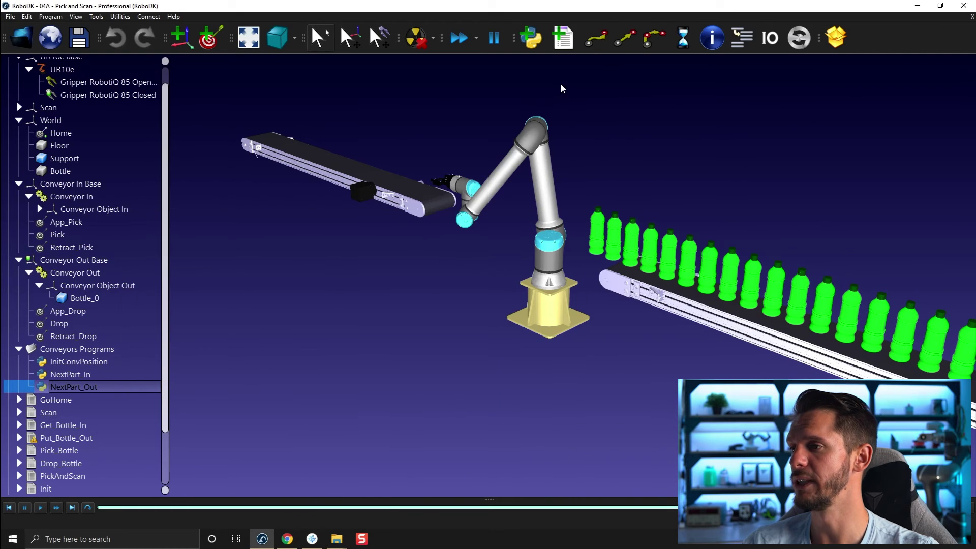
left_click(18, 350)
scroll(344, 310, "down", 1)
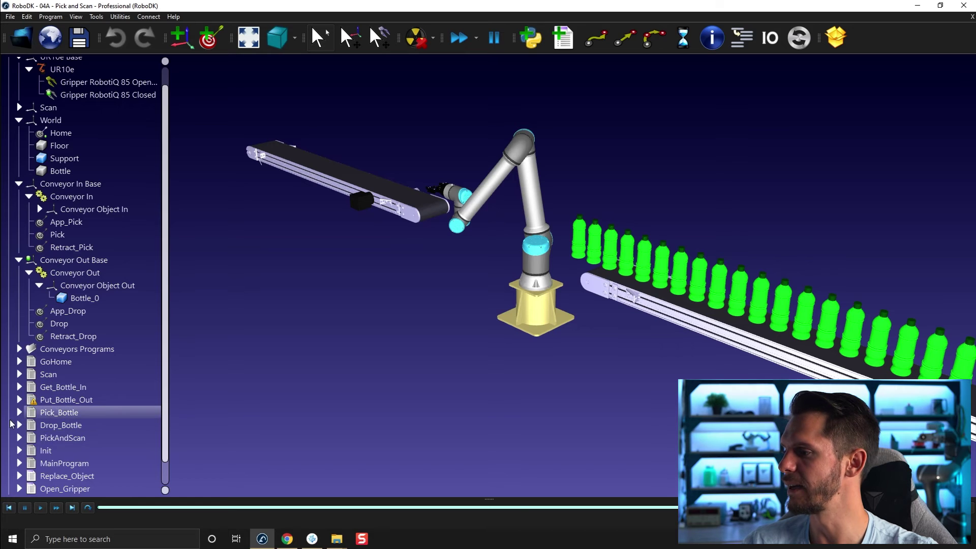
left_click(24, 437)
scroll(26, 436, "down", 3)
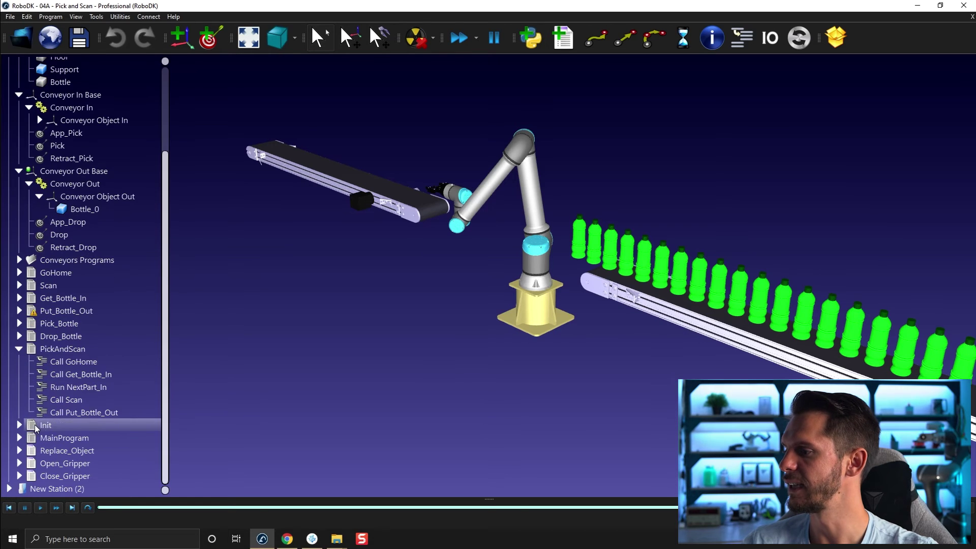
right_click(81, 412)
left_click(120, 442)
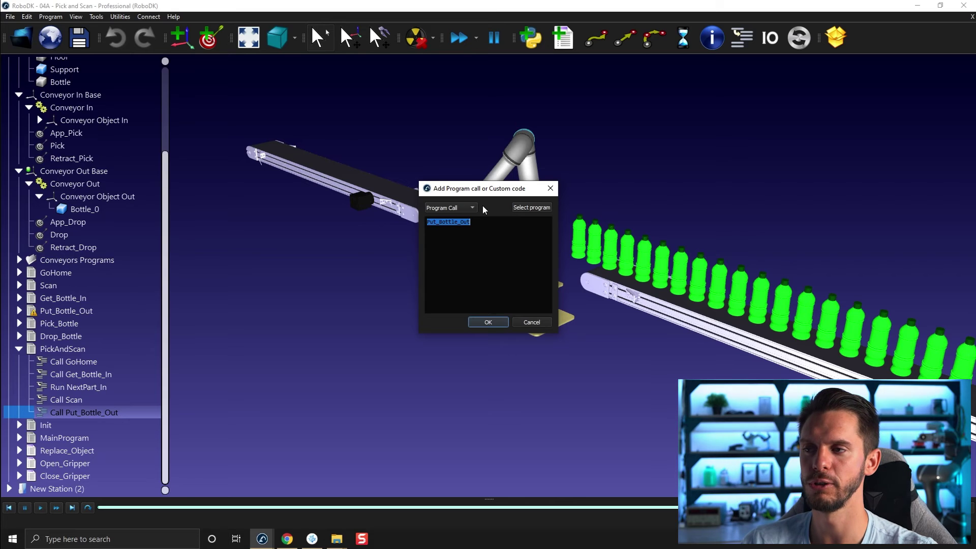
left_click(469, 207)
left_click(447, 229)
left_click(528, 208)
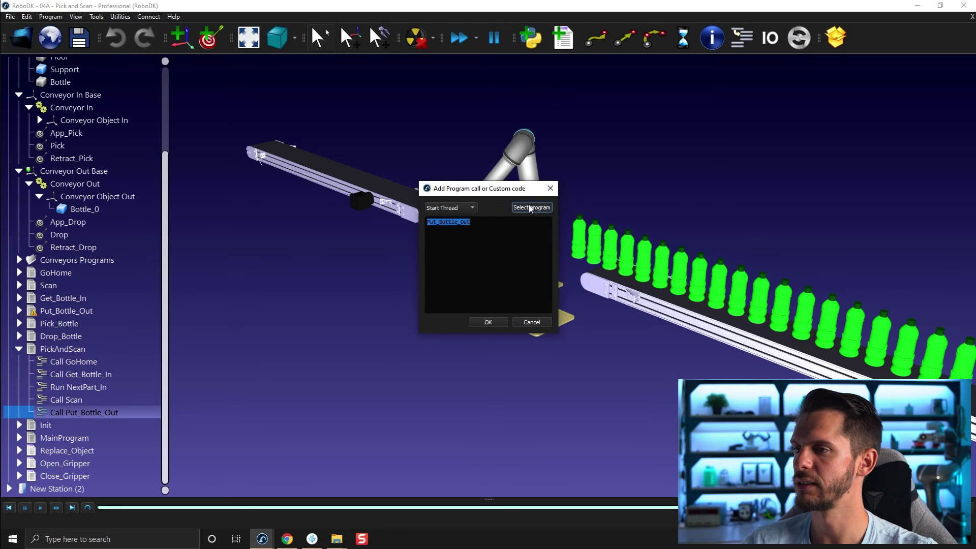
left_click(551, 188)
Step: Add a Program Call after Call Put_Bottle_Out as a Start Thread with program NextPart_Out
right_click(94, 414)
mouse_move(120, 455)
left_click(300, 485)
left_click_drag(479, 192, 468, 126)
left_click(441, 141)
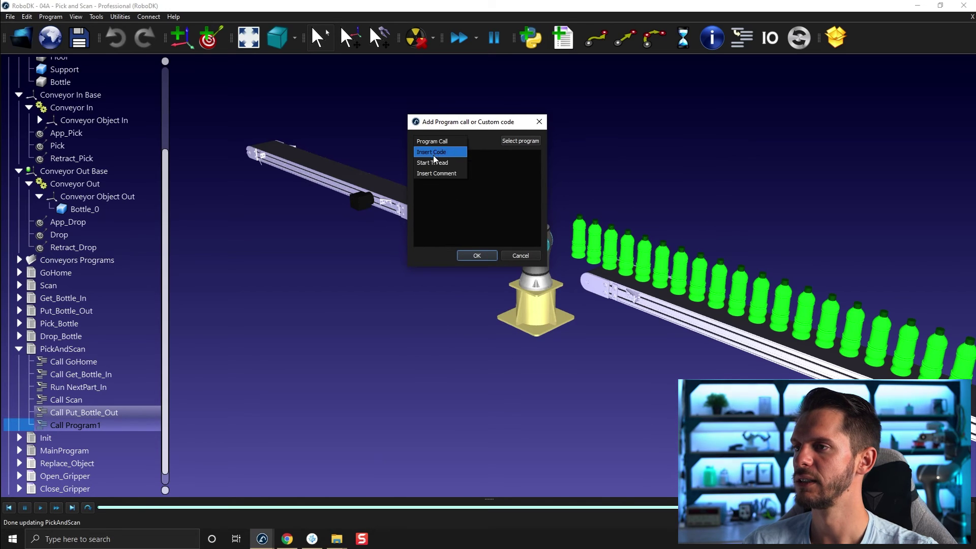
left_click(431, 167)
left_click(521, 142)
scroll(523, 150, "down", 1)
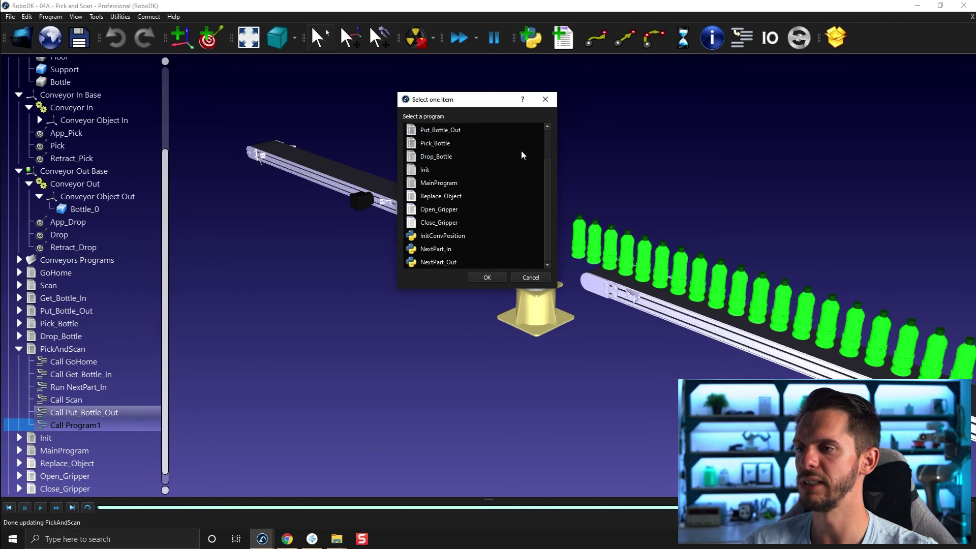
left_click(463, 262)
left_click(486, 277)
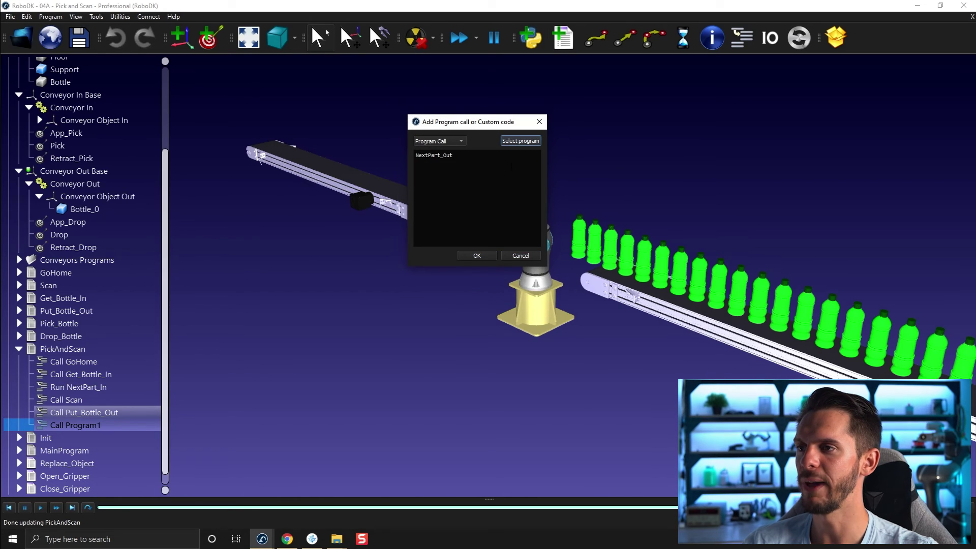
Step: Keep the instruction type as Start Thread and confirm the new Run NextPart_Out instruction
left_click(440, 142)
left_click(473, 151)
left_click(467, 144)
left_click(436, 152)
left_click(454, 145)
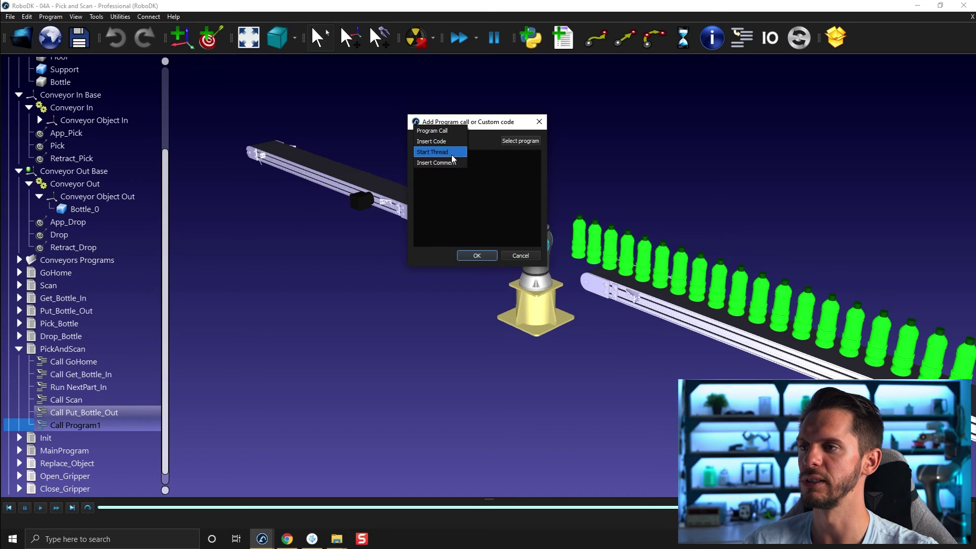
left_click(453, 153)
left_click(477, 256)
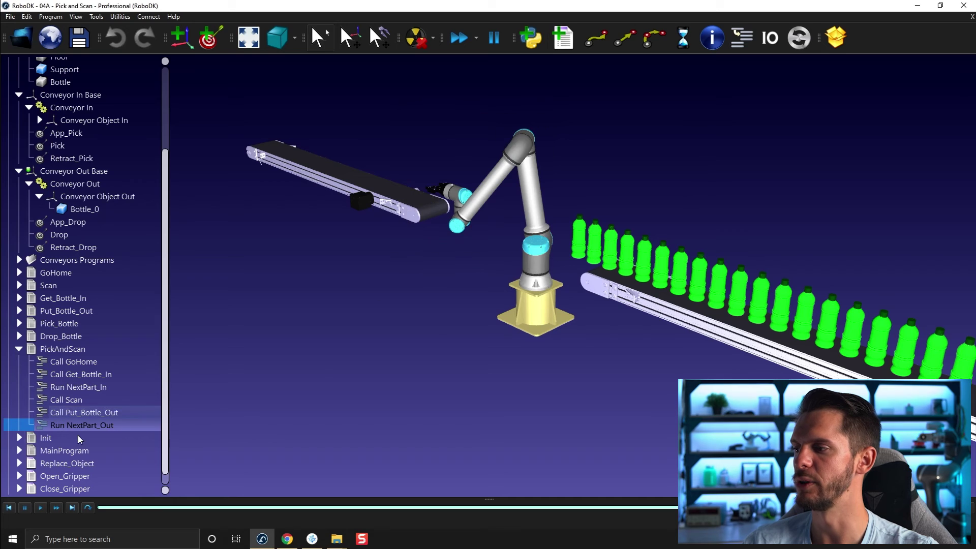
left_click(19, 348)
Step: Run MainProgram from the station tree to start the pick-and-scan simulation
double_click(69, 439)
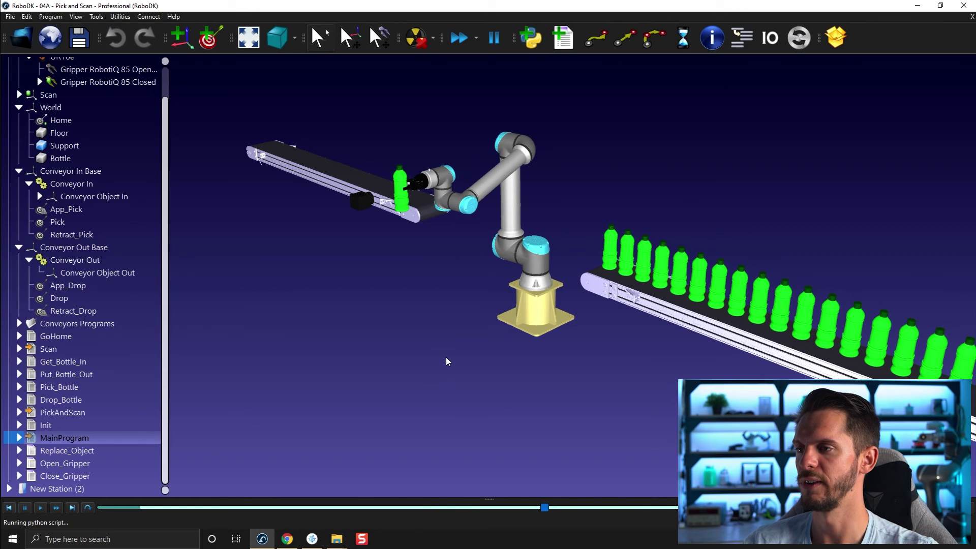